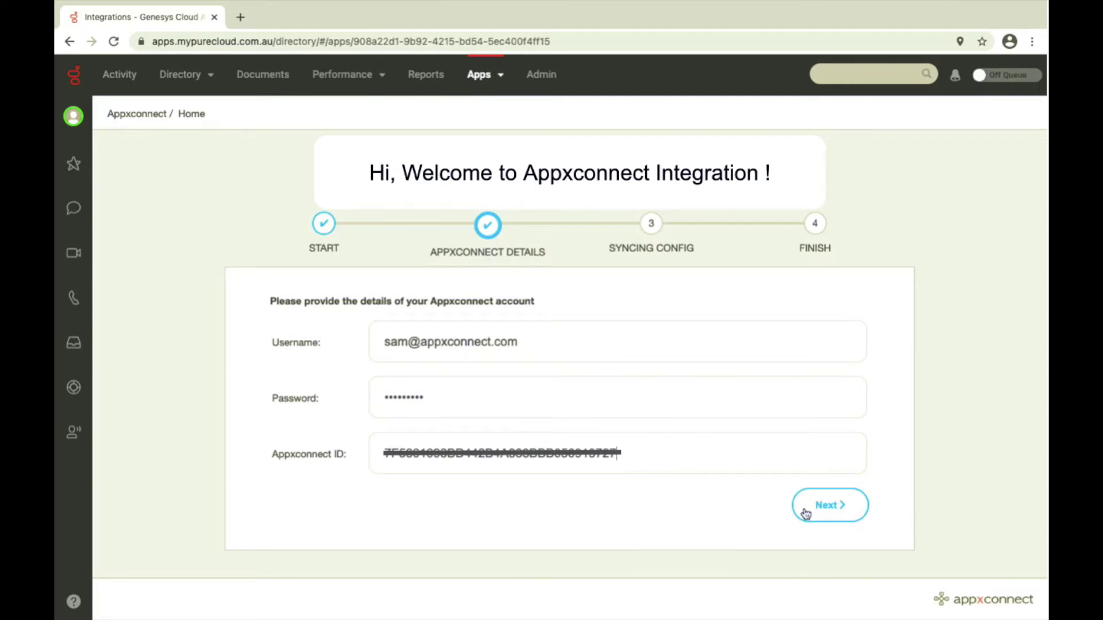
Submit the AppXConnect account details and run the automatic installation through to the sign-in page.
click(806, 514)
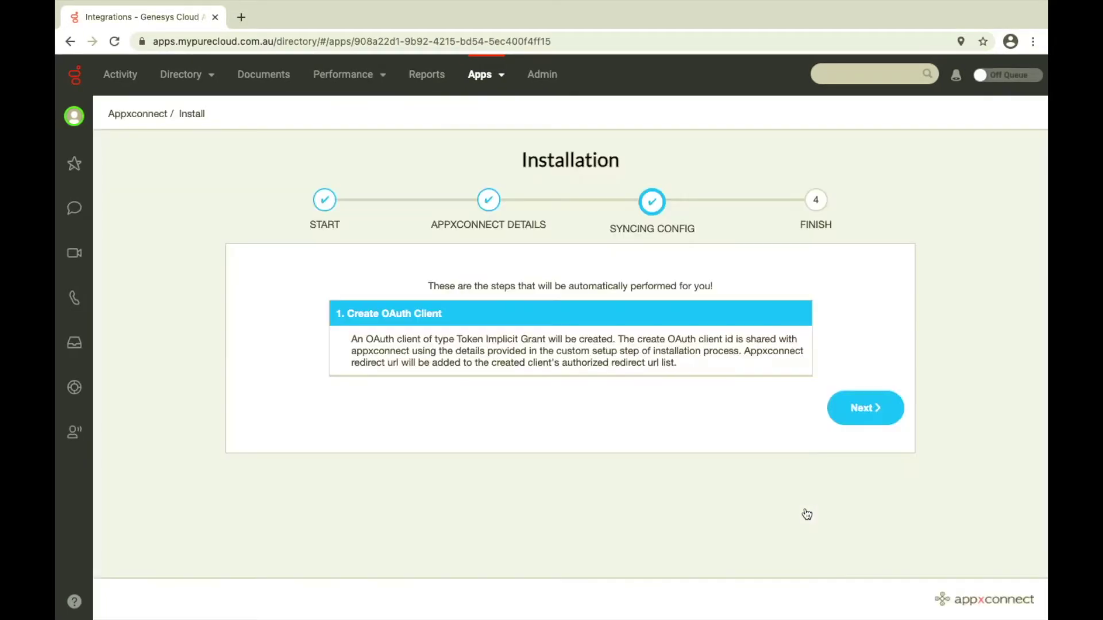
click(856, 405)
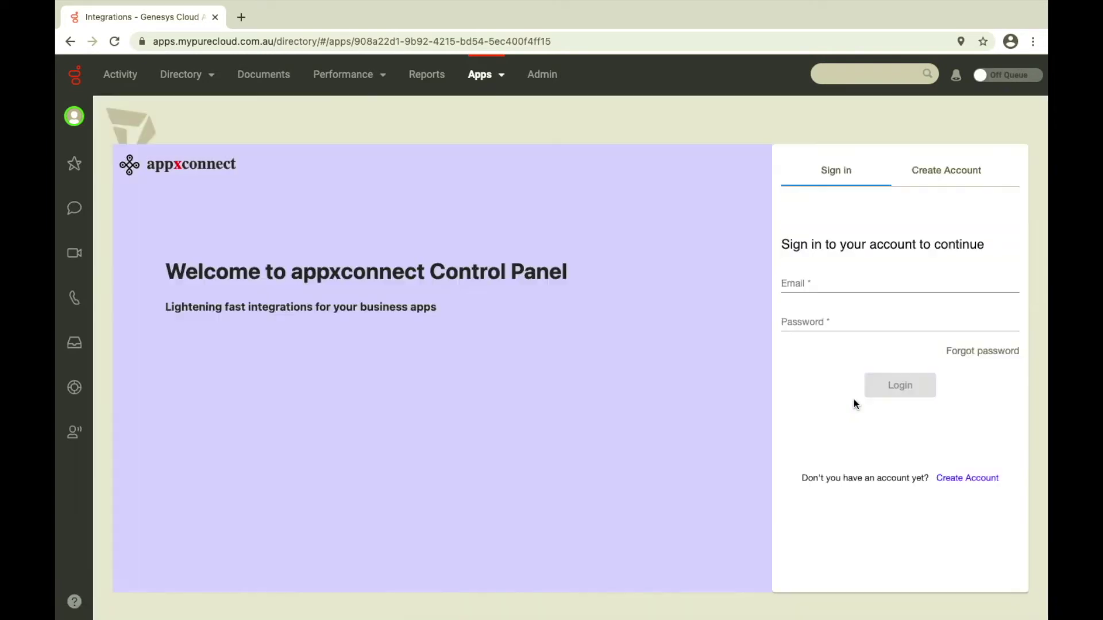
Sign in with the account email and password, then create the CIF and continue.
click(823, 285)
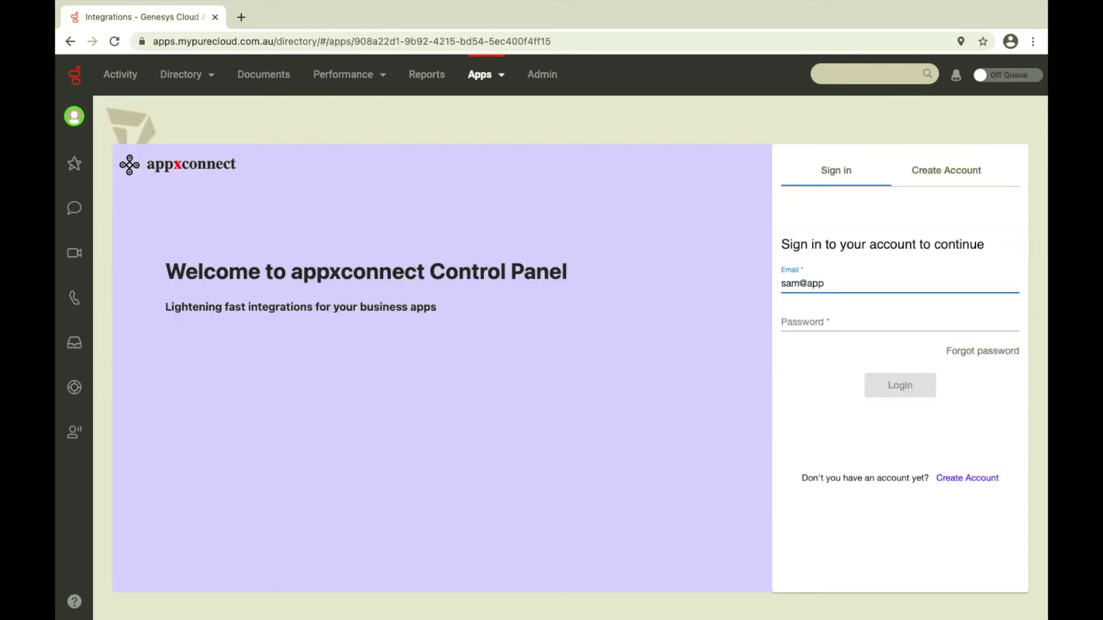
key(Tab)
text(**********)
key(Return)
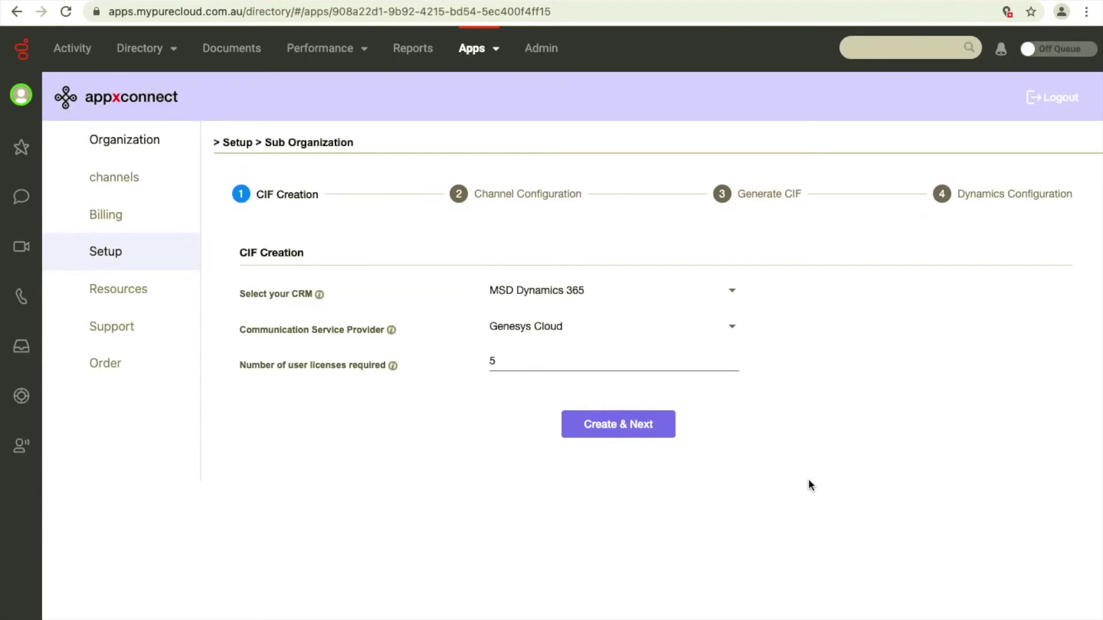
click(657, 428)
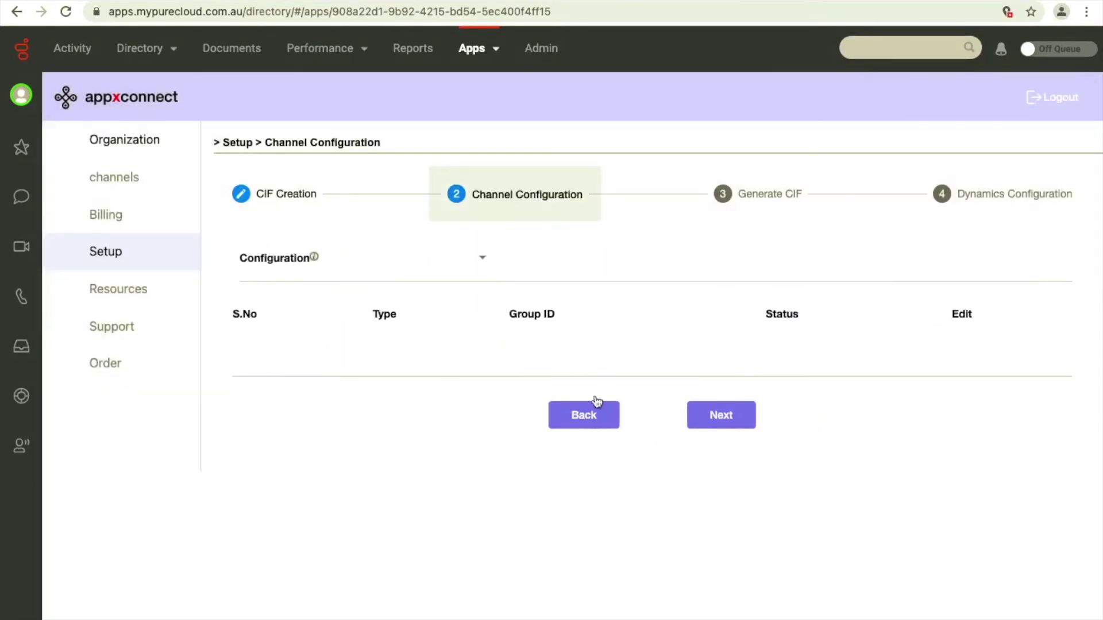
Choose New Integration Flow with Group Type Workgroup and focus the new Group Id field.
click(483, 260)
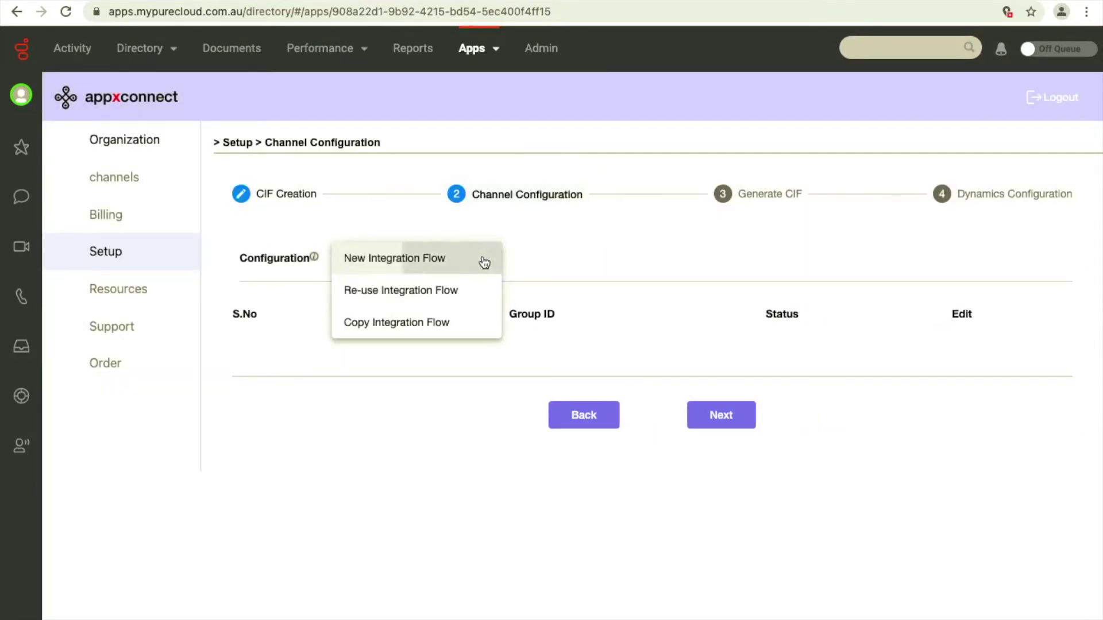
click(485, 263)
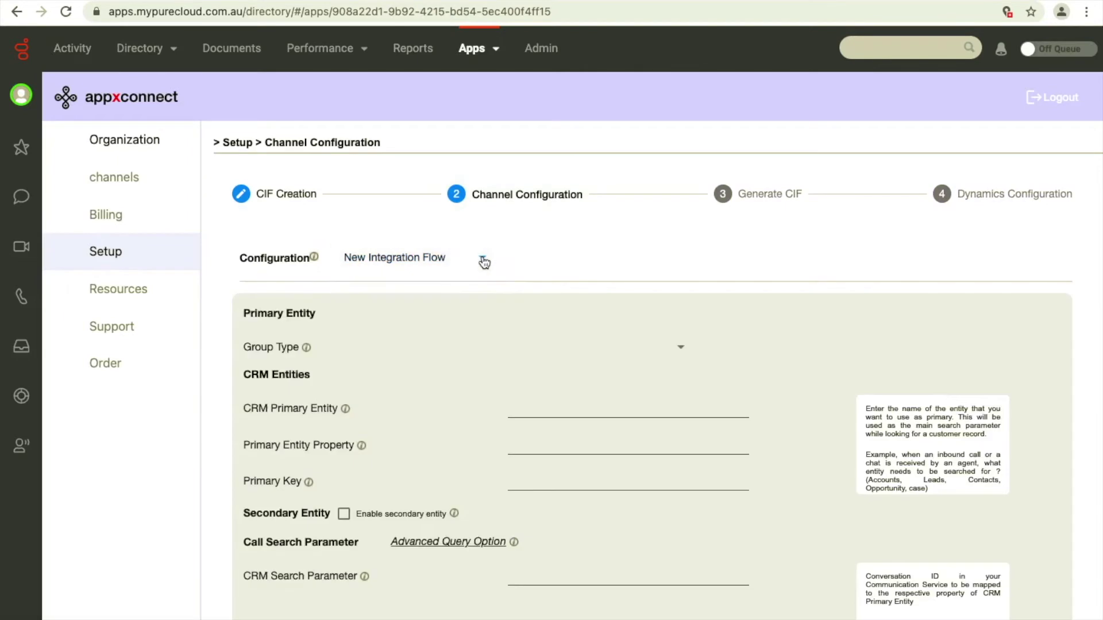
click(684, 350)
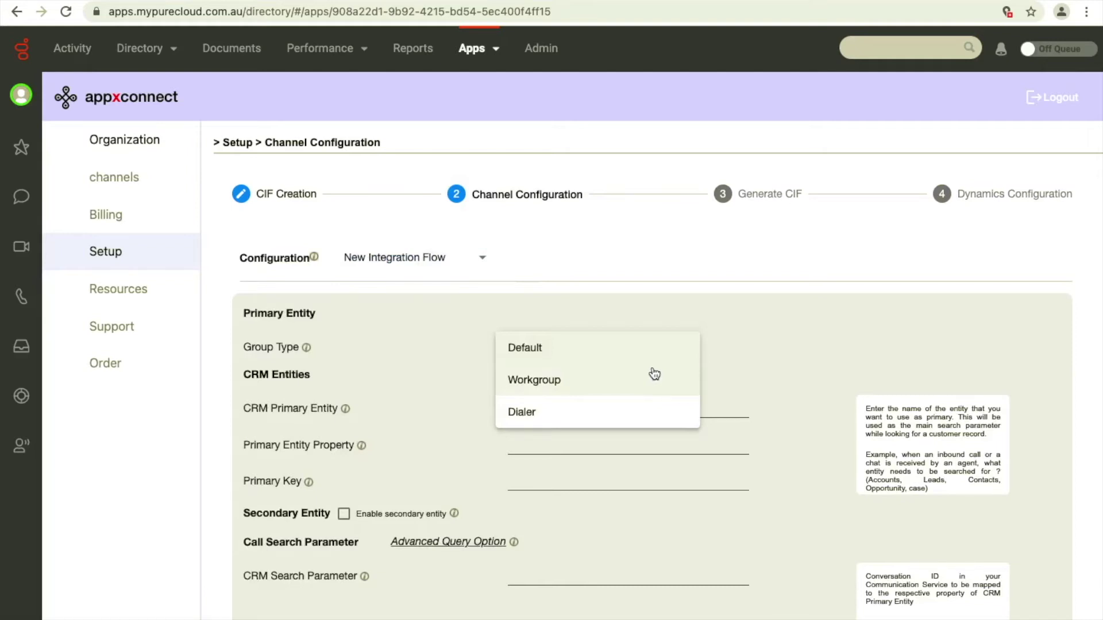
click(640, 386)
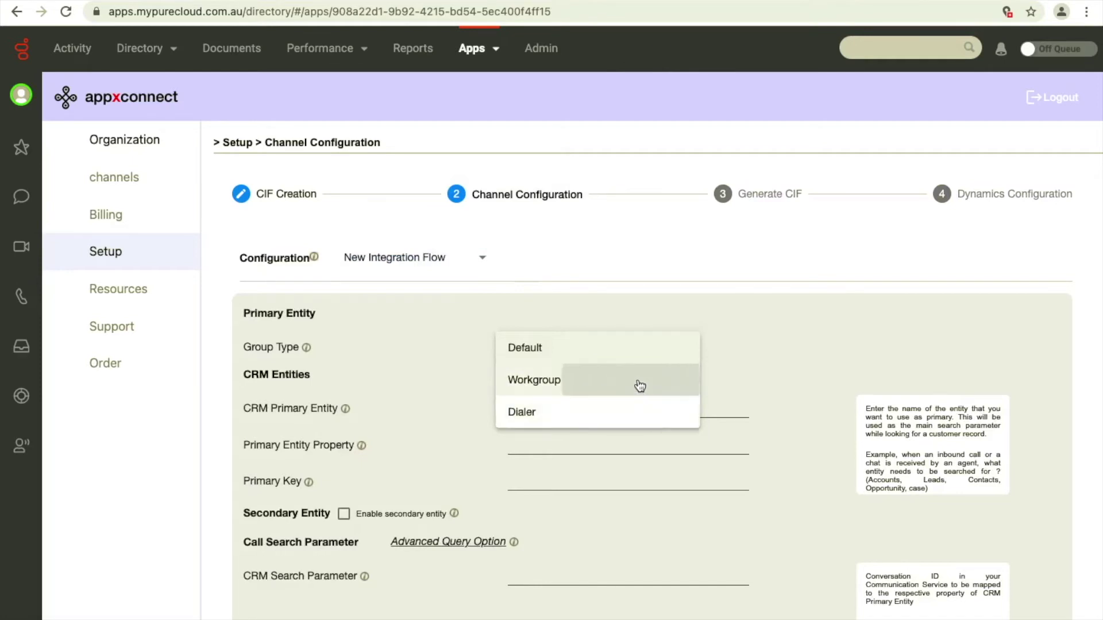
click(635, 381)
key(ctrl+Left)
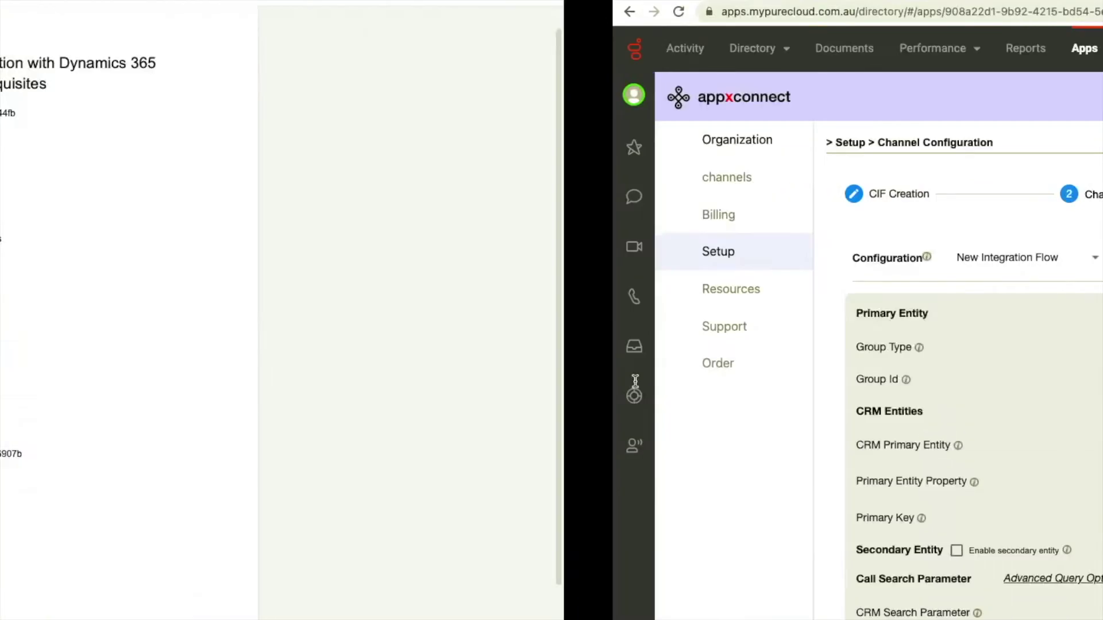
Paste the workgroup ID into Group Id and contact as the CRM Primary Entity.
double_click(430, 114)
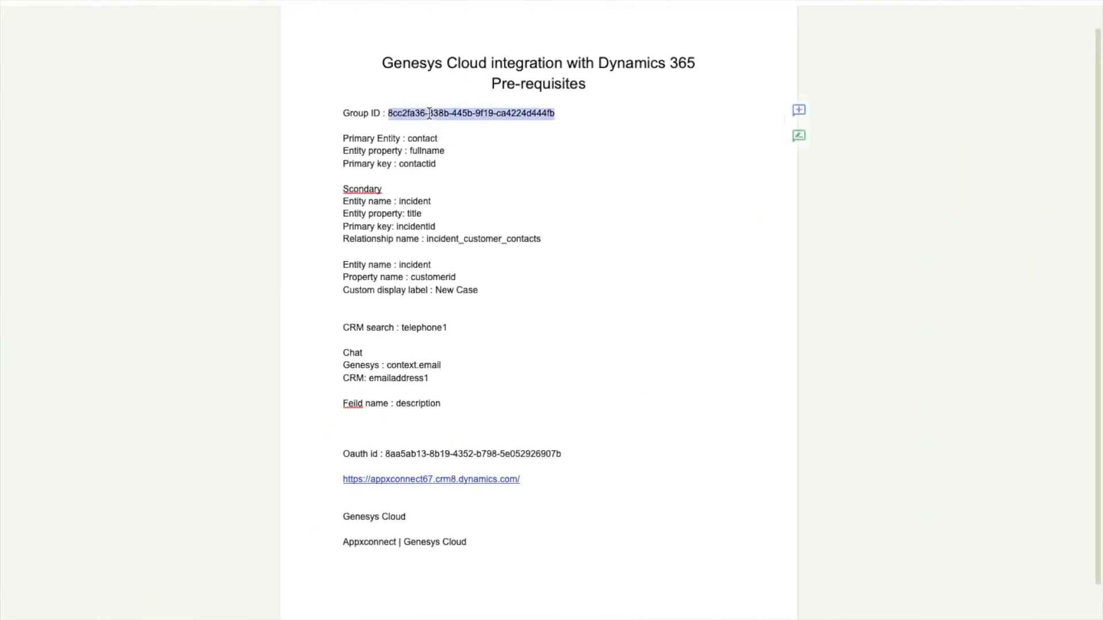
key(ctrl+Right)
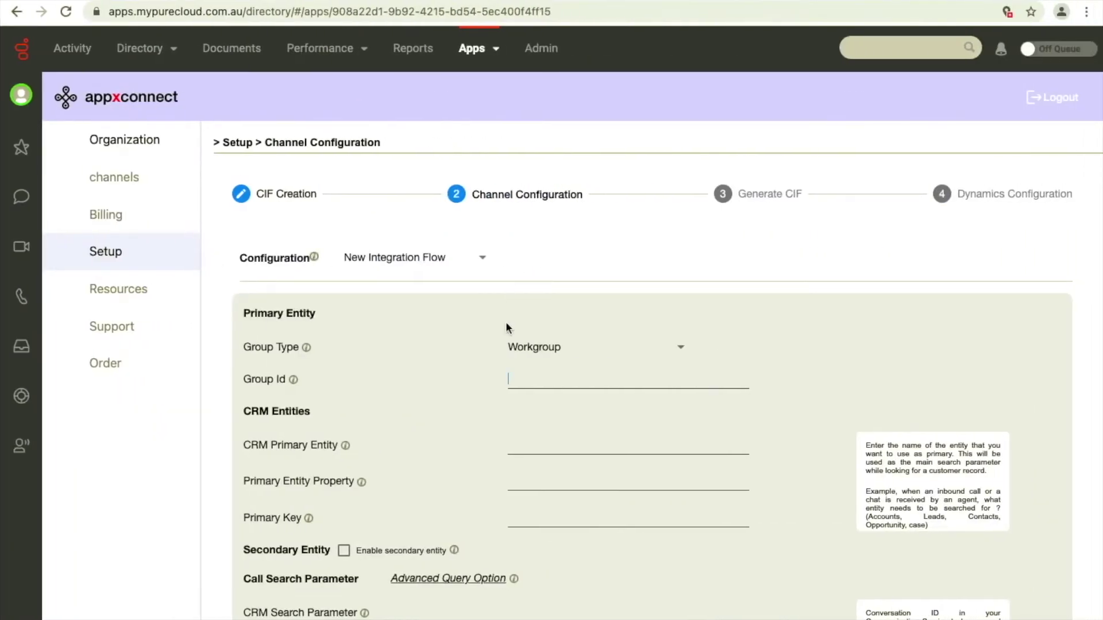
key(super+v)
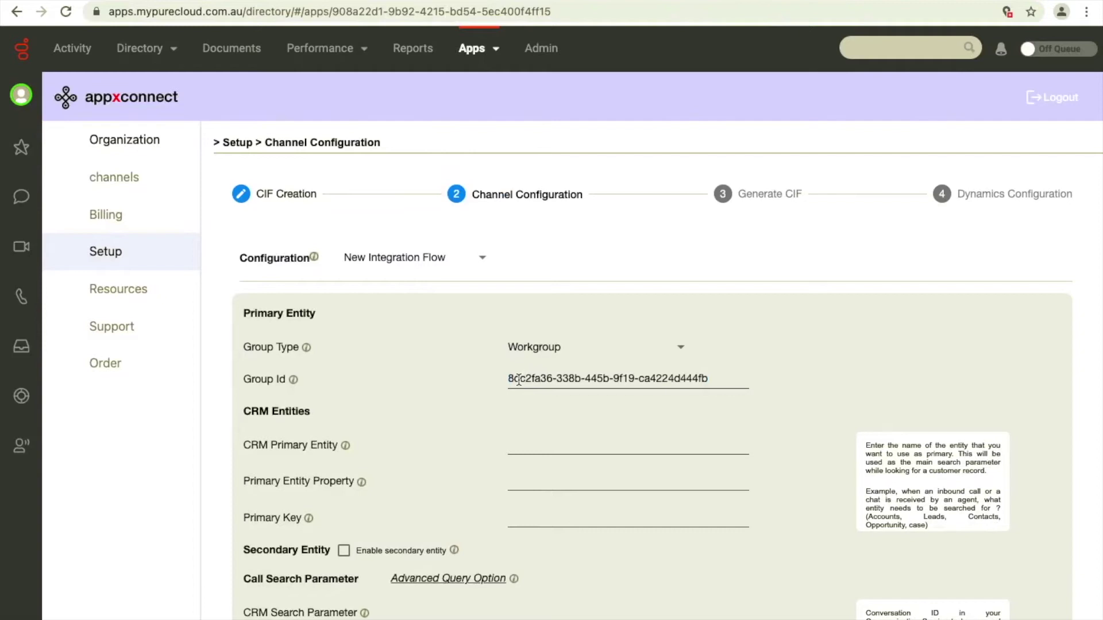
key(ctrl+Left)
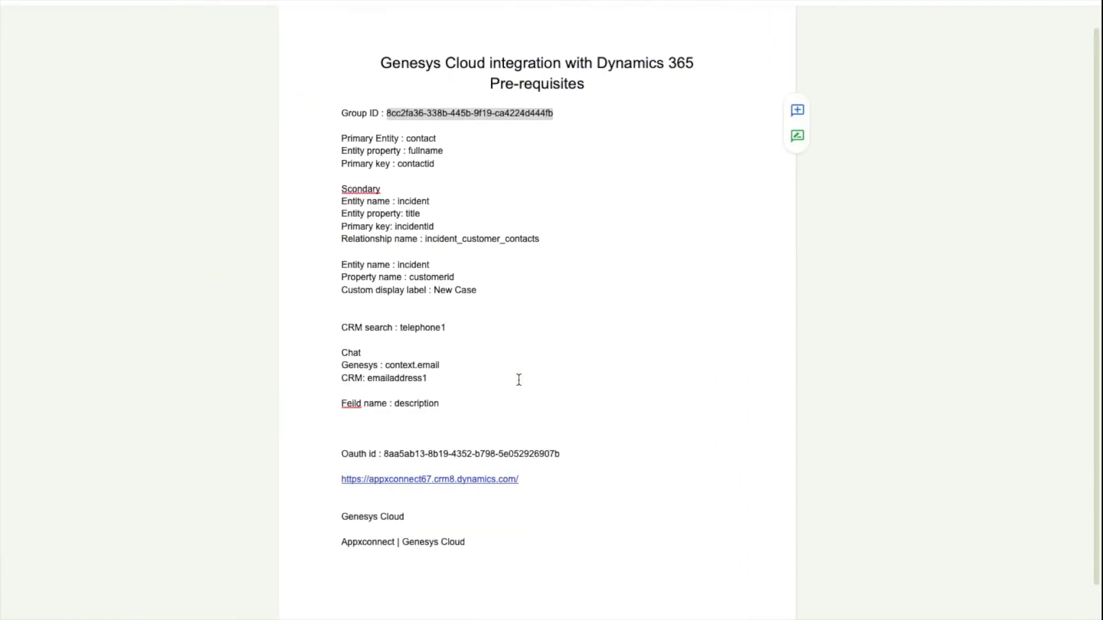
click(433, 137)
double_click(433, 138)
key(ctrl+c)
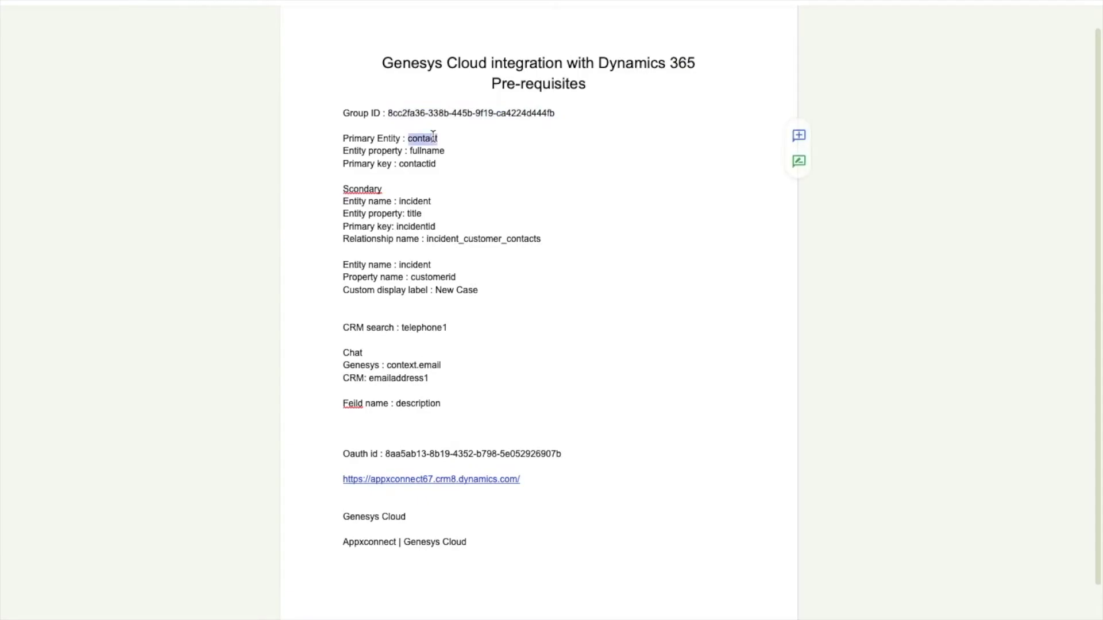
key(ctrl+Right)
click(535, 442)
key(ctrl+v)
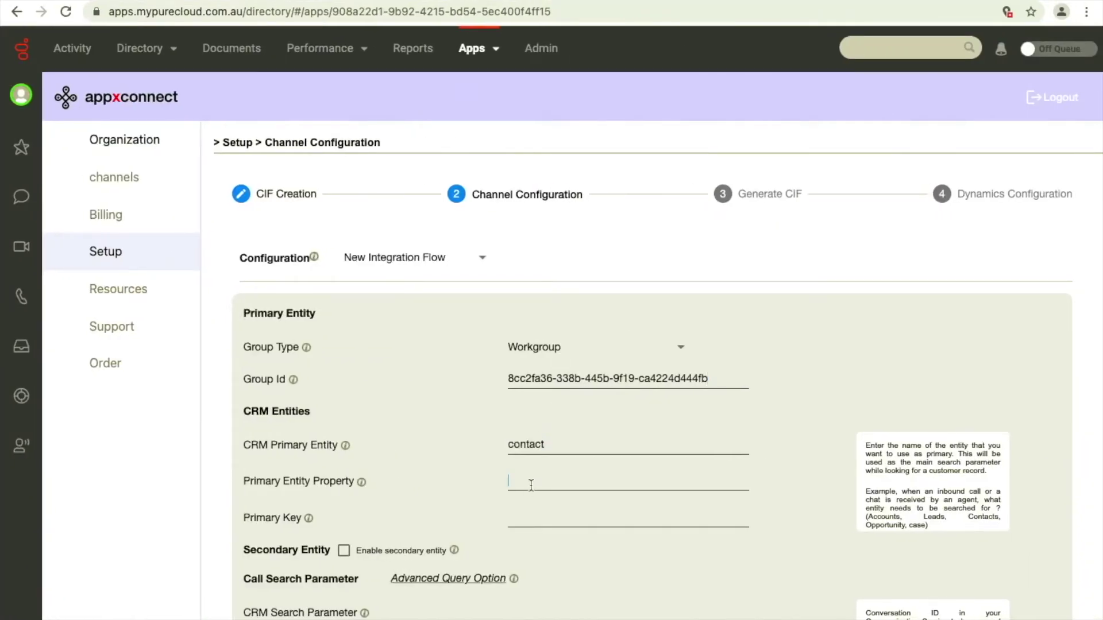
Paste fullname as Primary Entity Property and contactid as Primary Key from the prerequisites doc.
key(ctrl+Left)
double_click(424, 150)
key(ctrl+c)
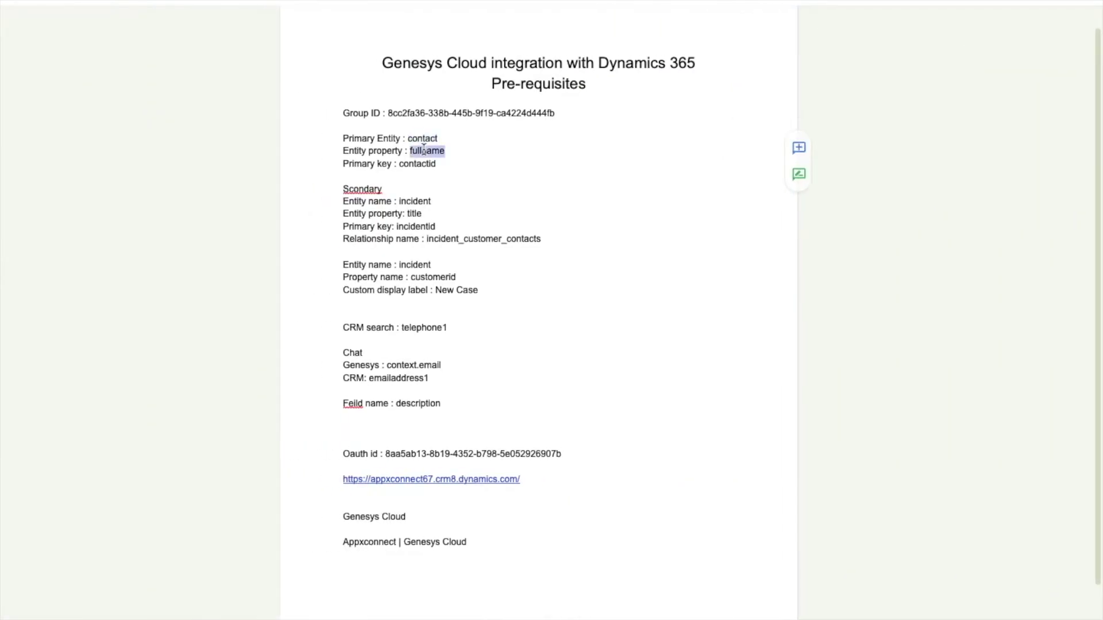
key(ctrl+Right)
click(520, 480)
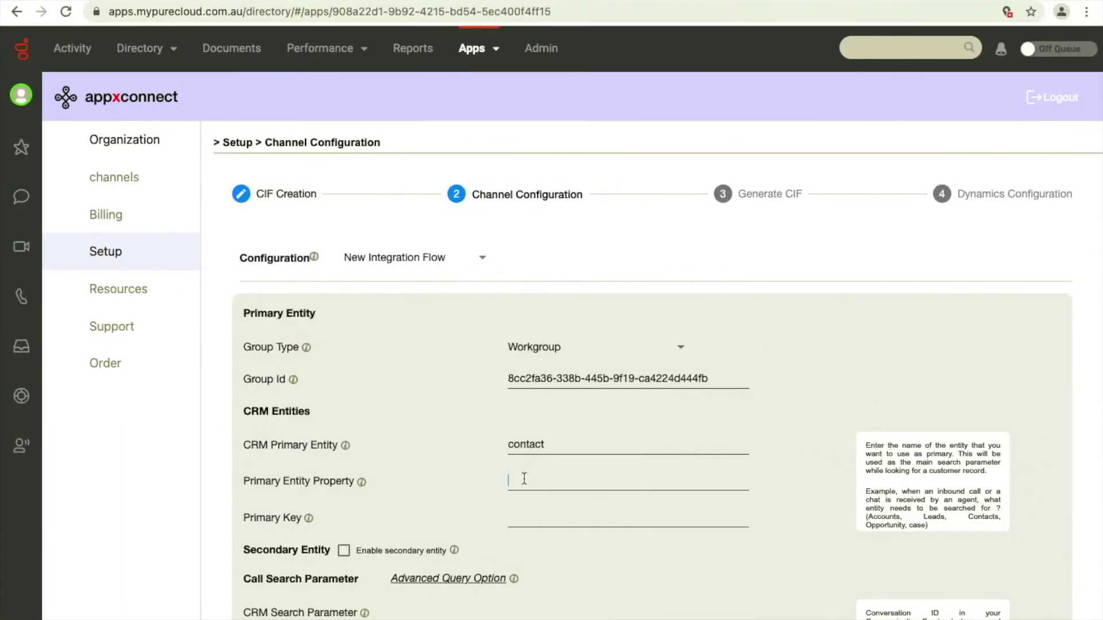
key(ctrl+v)
key(ctrl+Left)
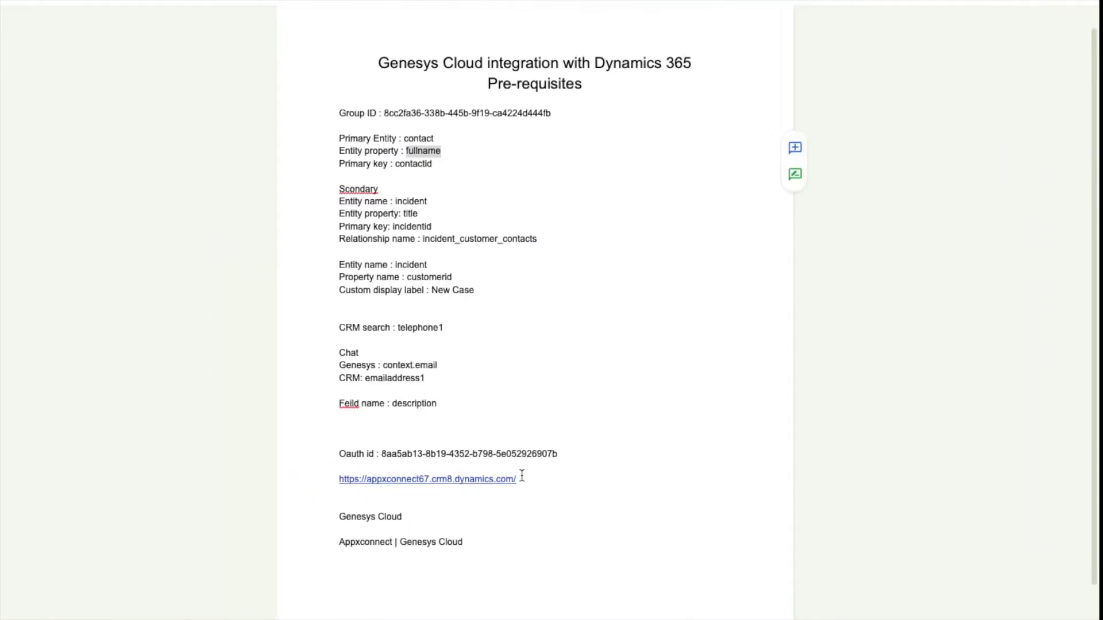
double_click(427, 165)
key(ctrl+c)
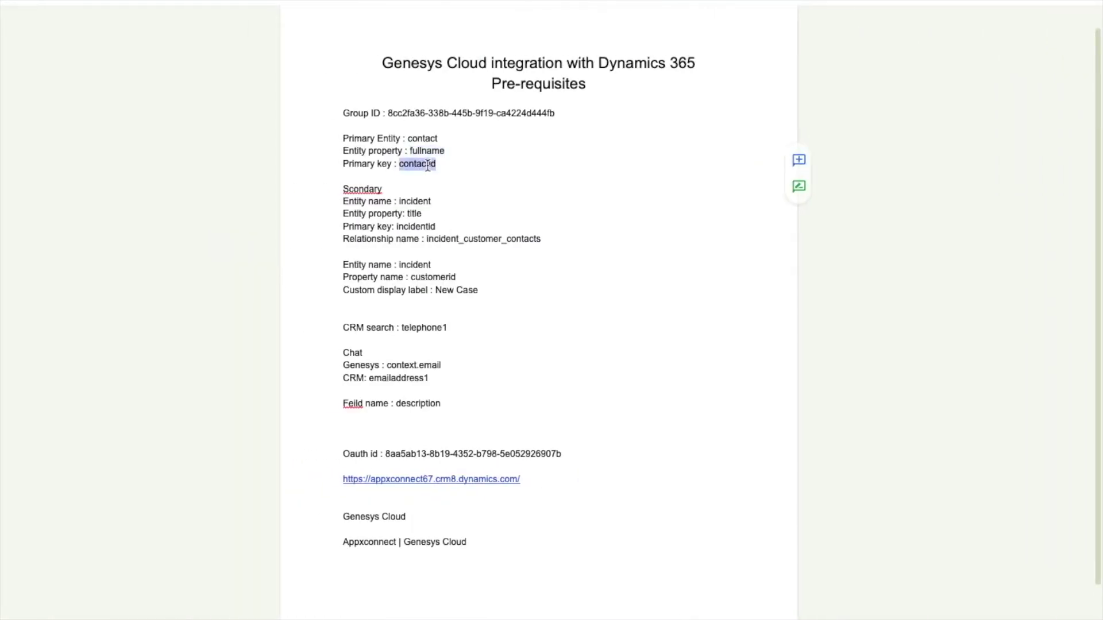
key(ctrl+Right)
key(ctrl+v)
scroll(517, 520, down, 3)
Enable a secondary entity named incident with key attribute title.
click(361, 373)
scroll(388, 415, down, 2)
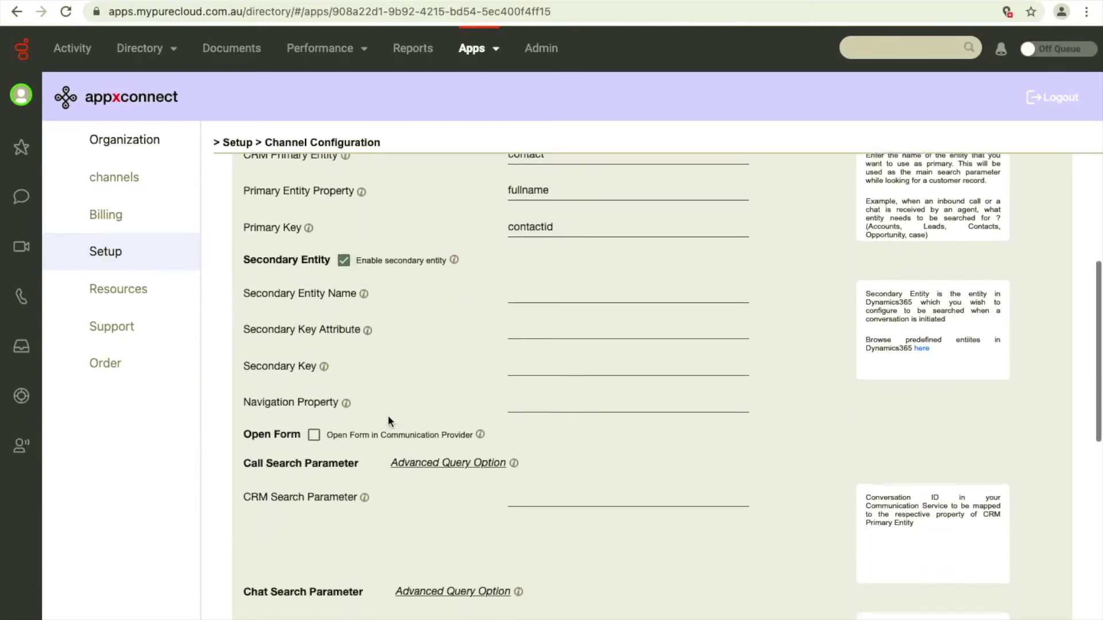
key(ctrl+Left)
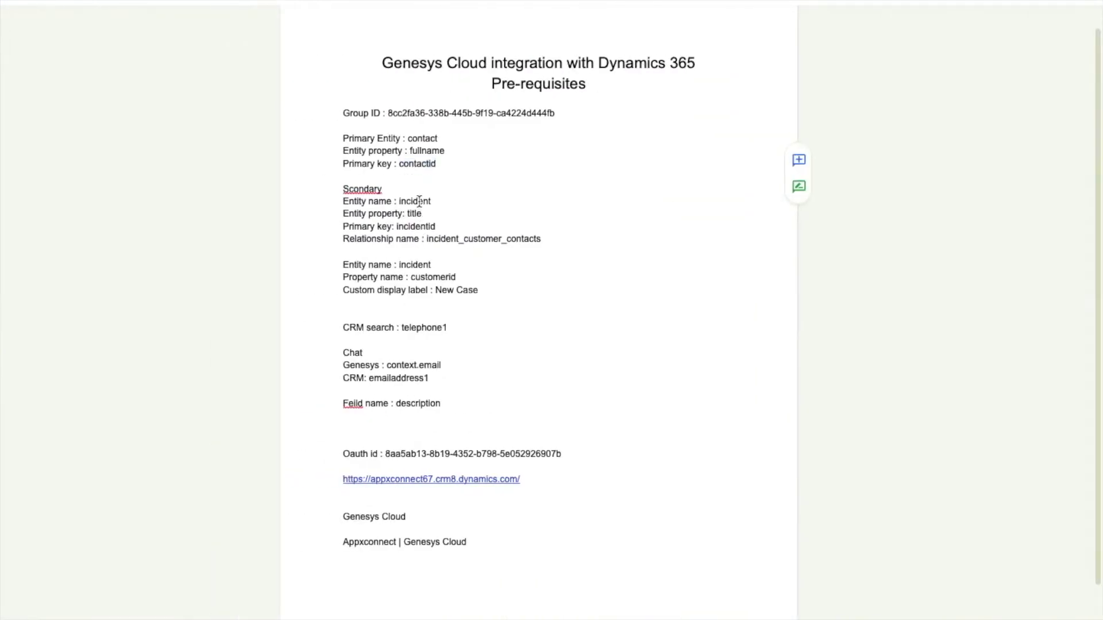
double_click(420, 200)
key(super+c)
key(ctrl+Right)
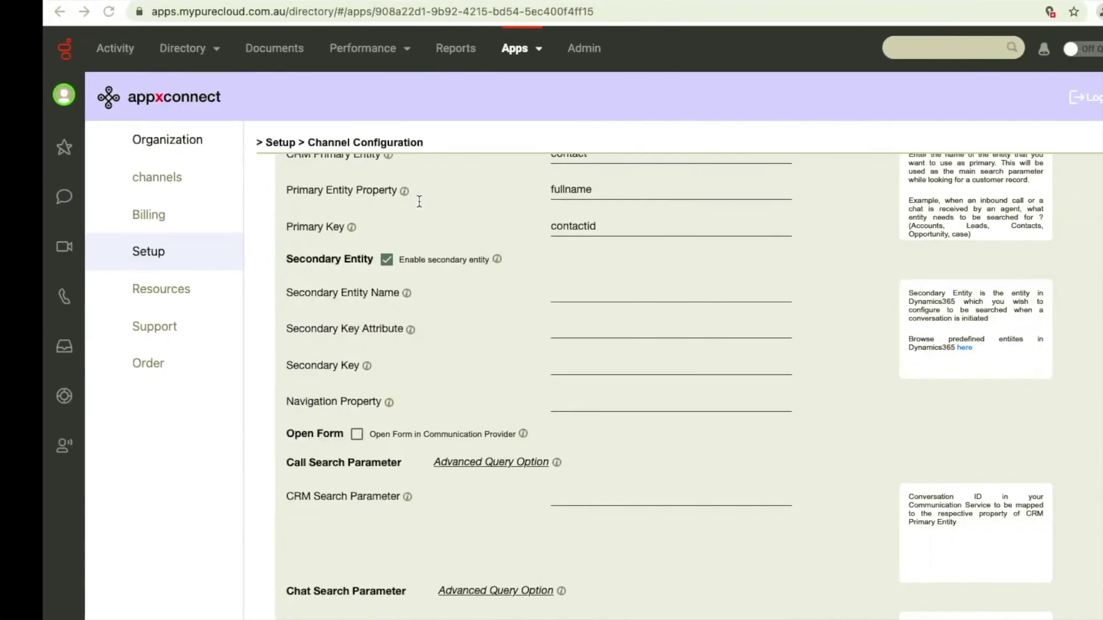
click(570, 294)
key(super+v)
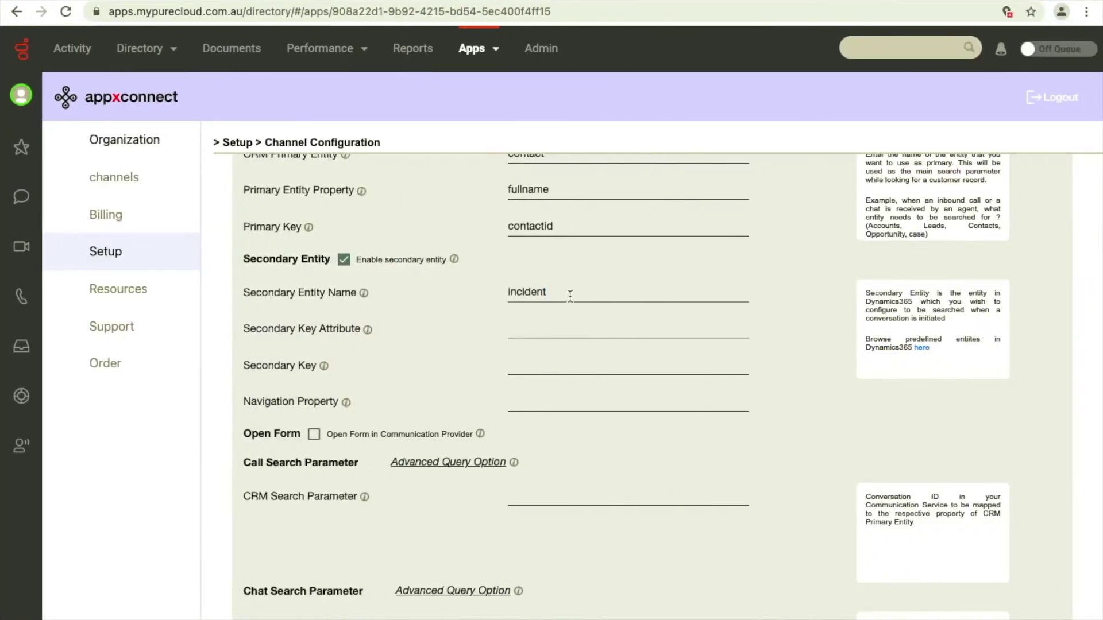
key(ctrl+Left)
double_click(419, 214)
key(super+c)
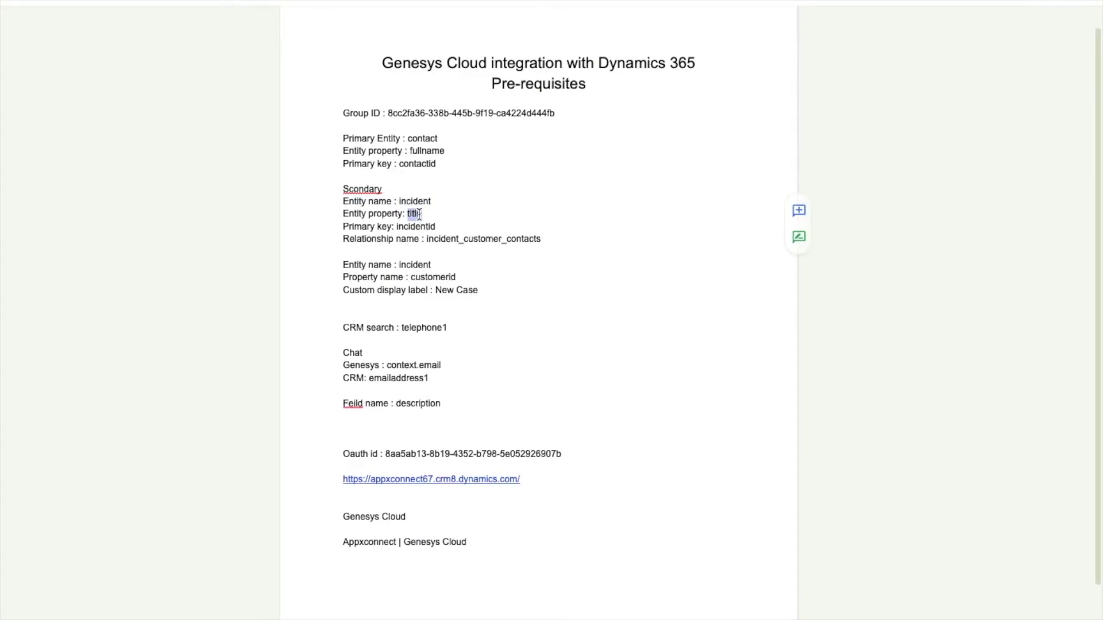
key(ctrl+Right)
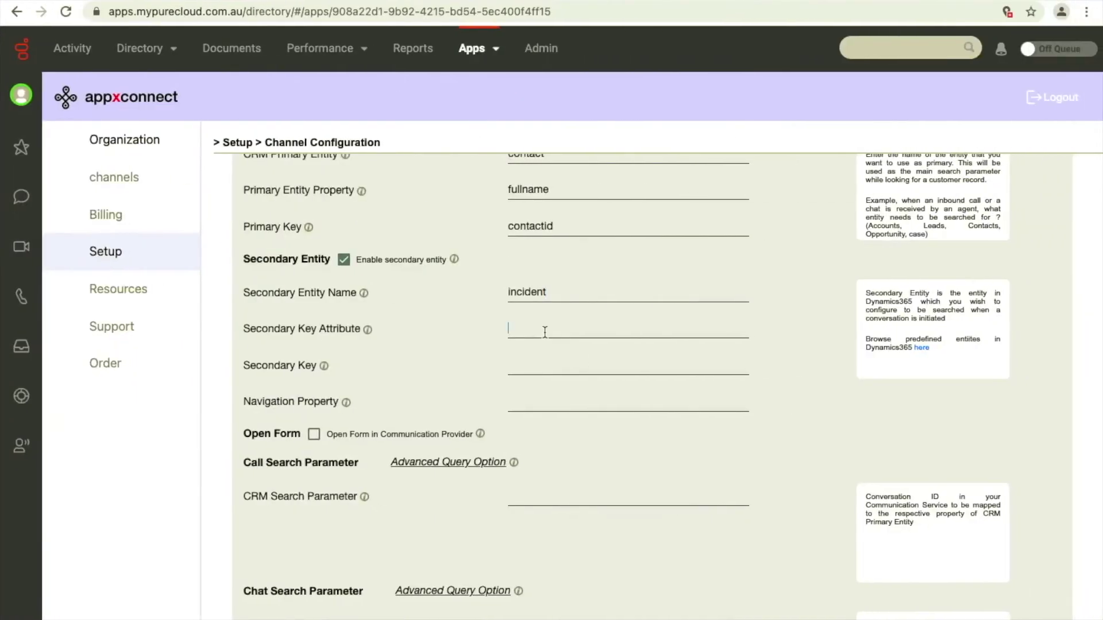
key(super+v)
Set secondary key incidentid and navigation property incident_customer_contacts, then enable Open Form.
key(ctrl+Left)
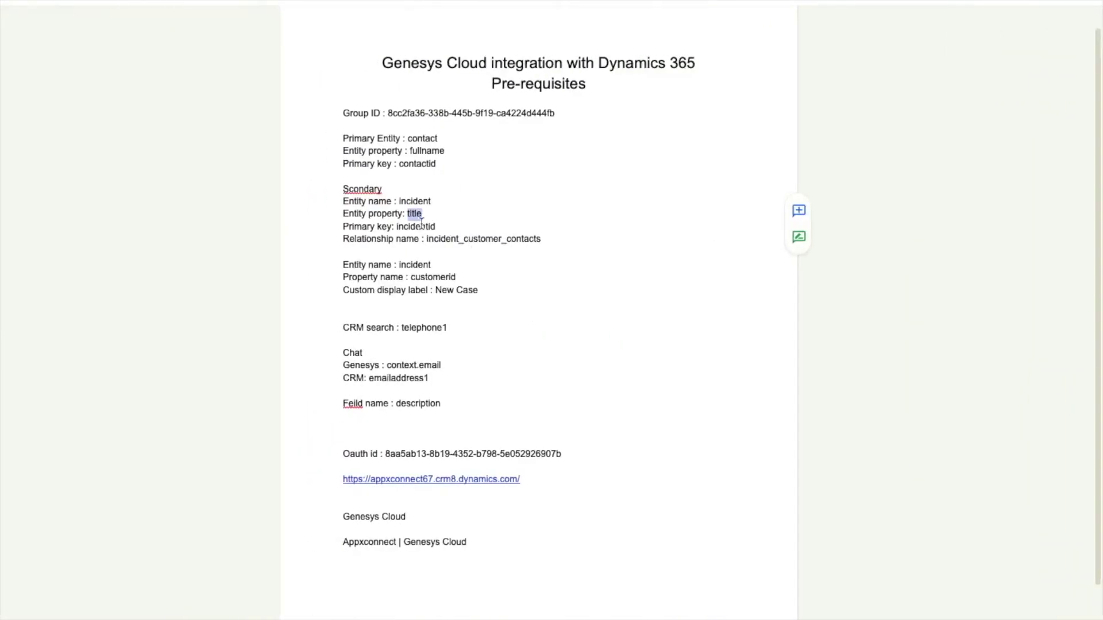
double_click(426, 226)
key(super+c)
key(ctrl+Right)
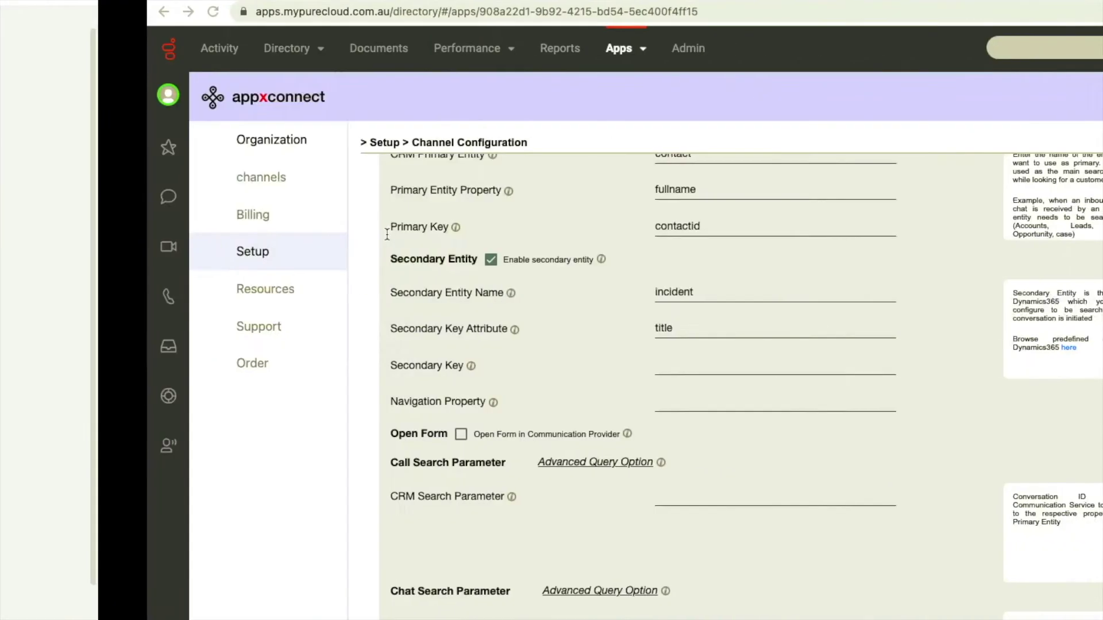
click(569, 367)
key(super+v)
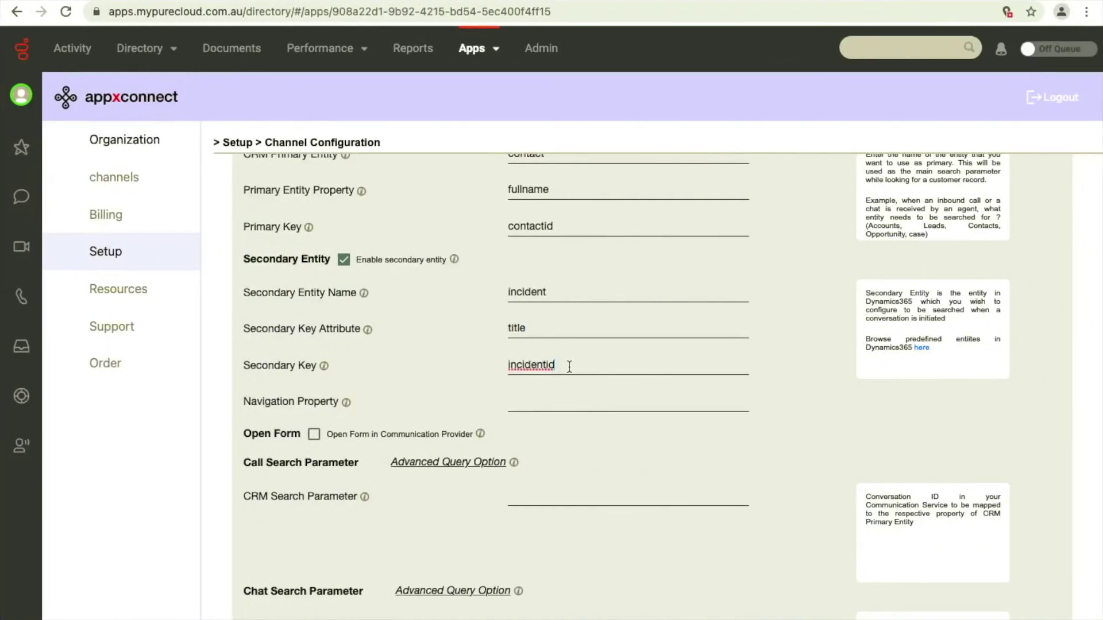
key(ctrl+Left)
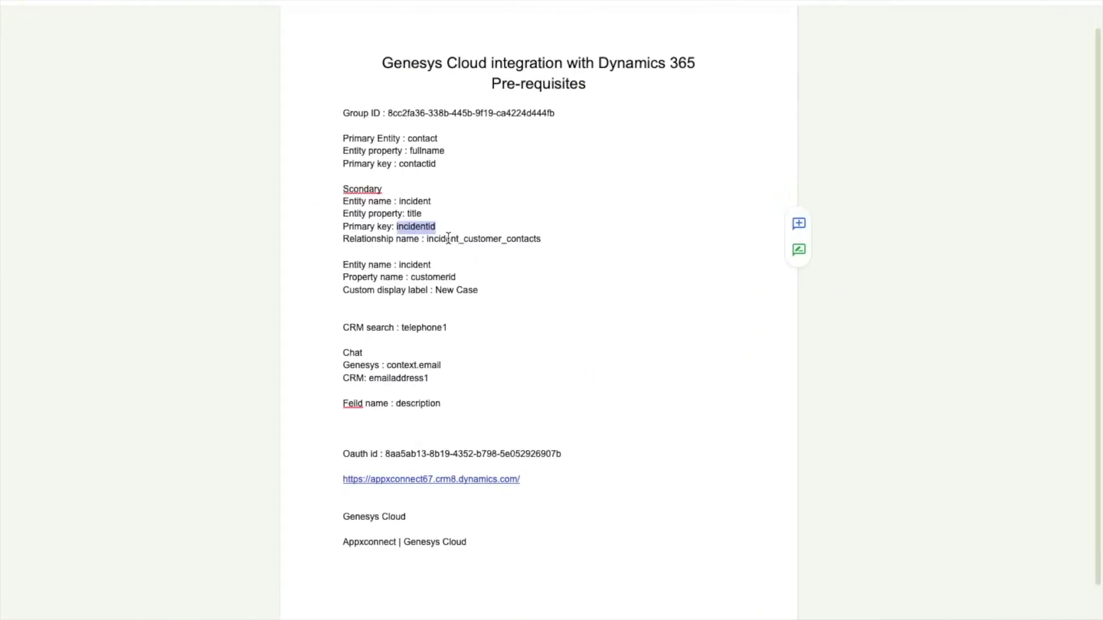
double_click(448, 239)
key(super+c)
key(ctrl+Right)
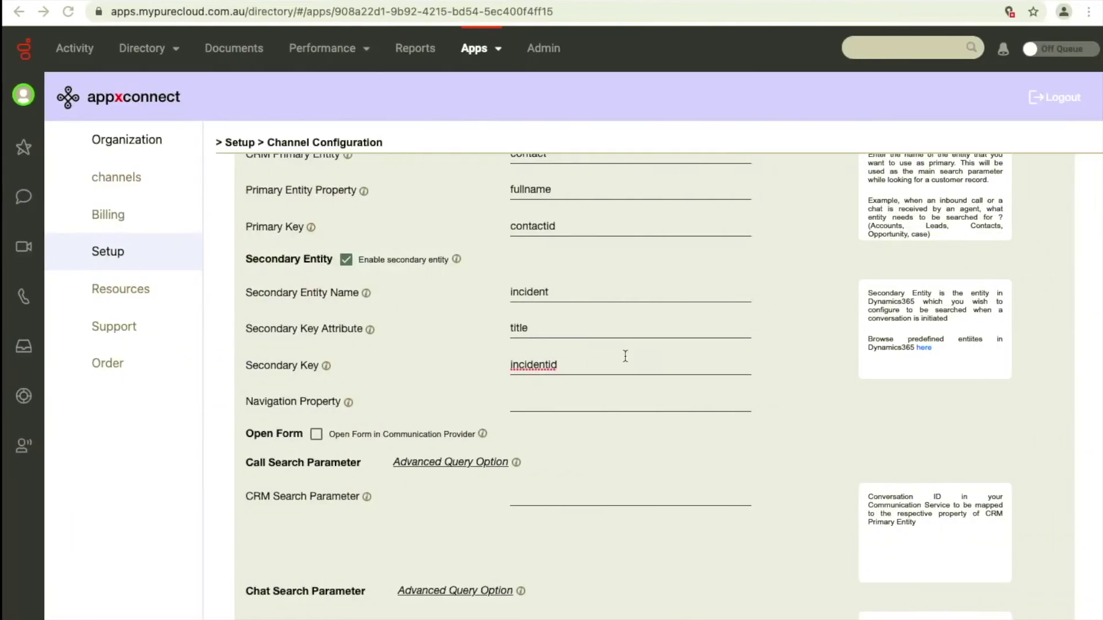
click(572, 404)
key(super+v)
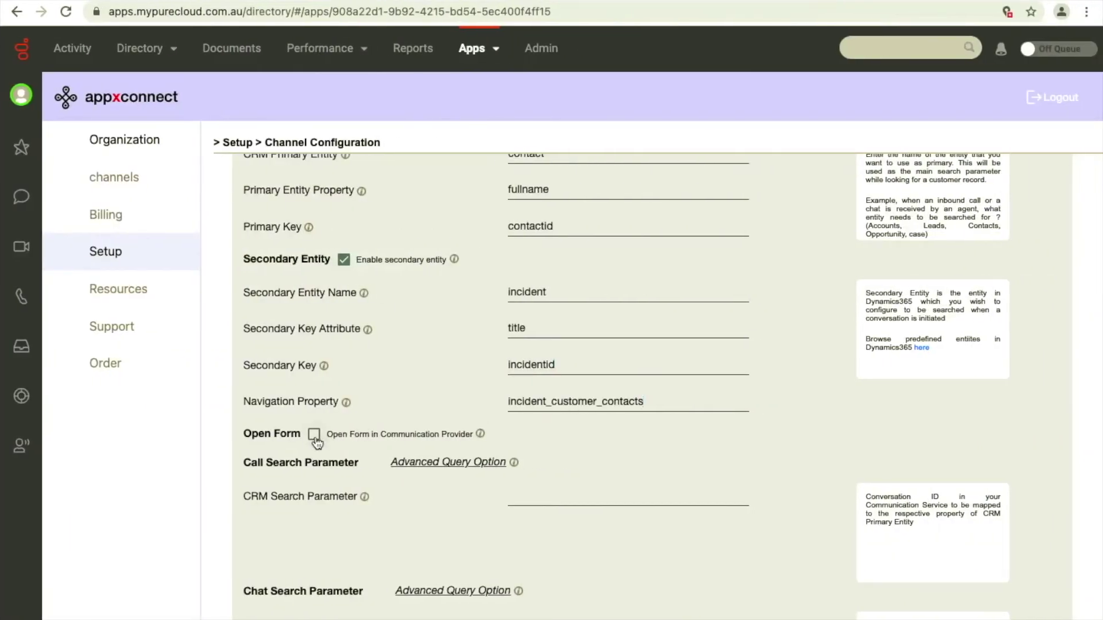
click(313, 435)
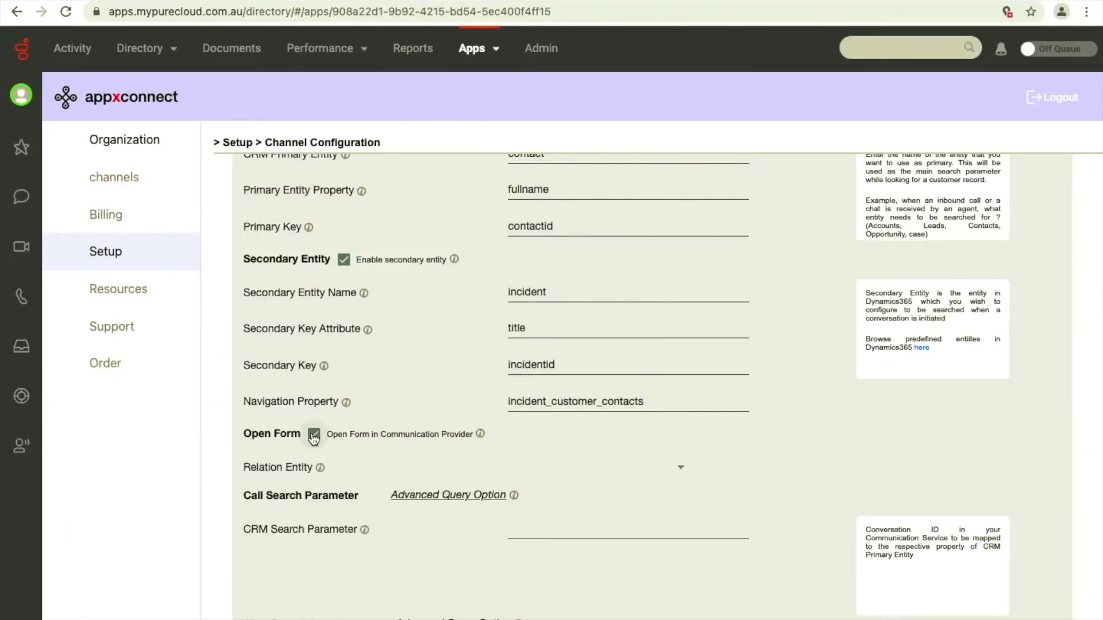
click(676, 471)
Relate Open Form to the primary entity and set its entity name to incident.
click(648, 475)
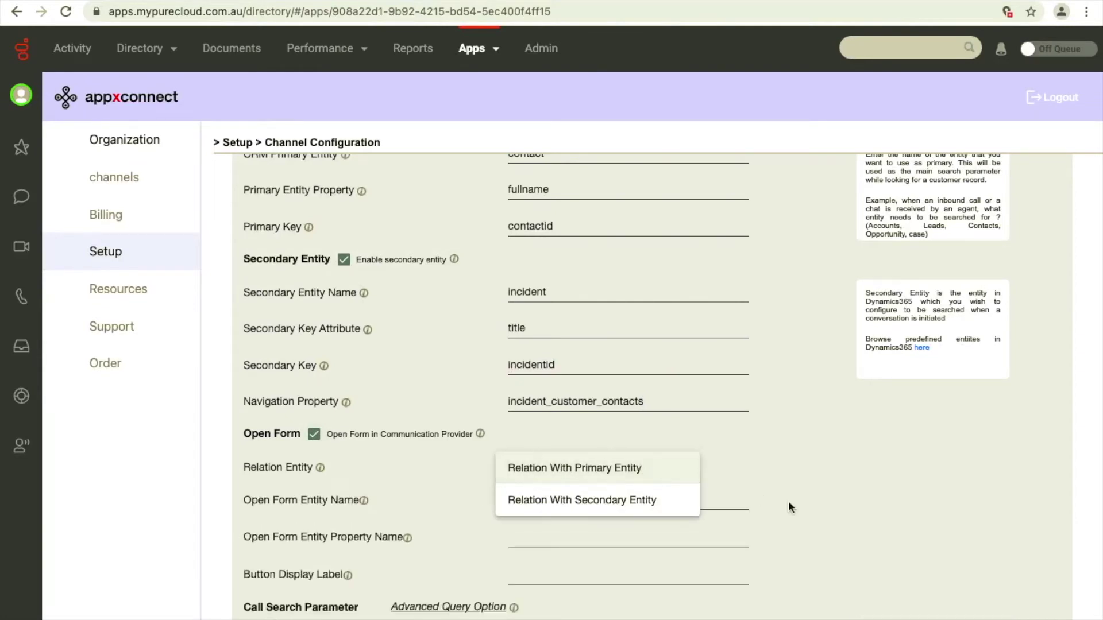
click(694, 497)
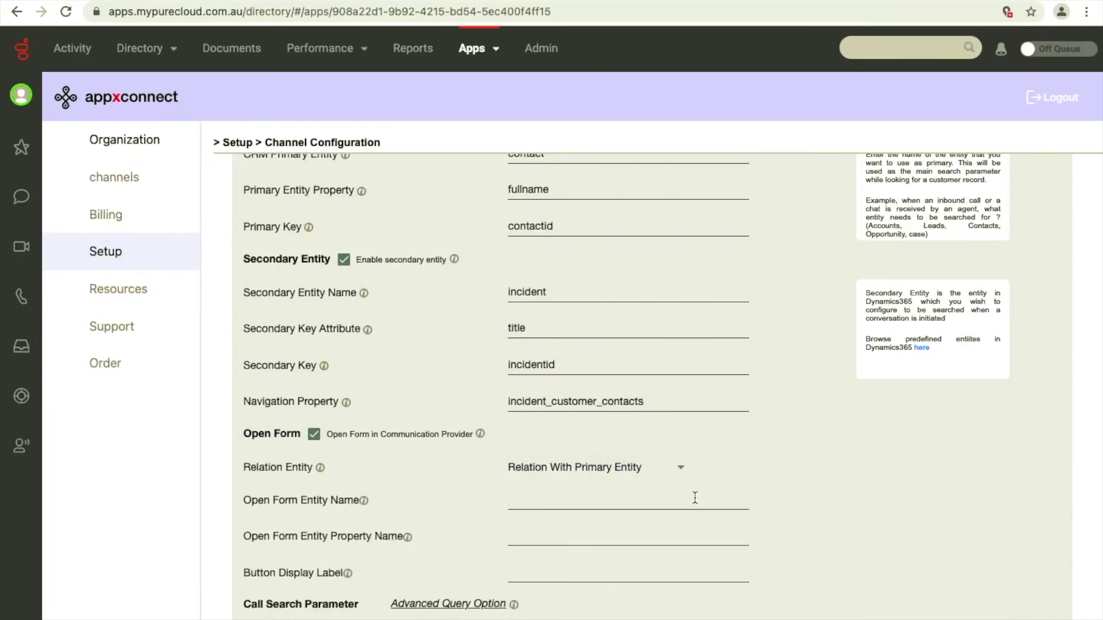
key(ctrl+Left)
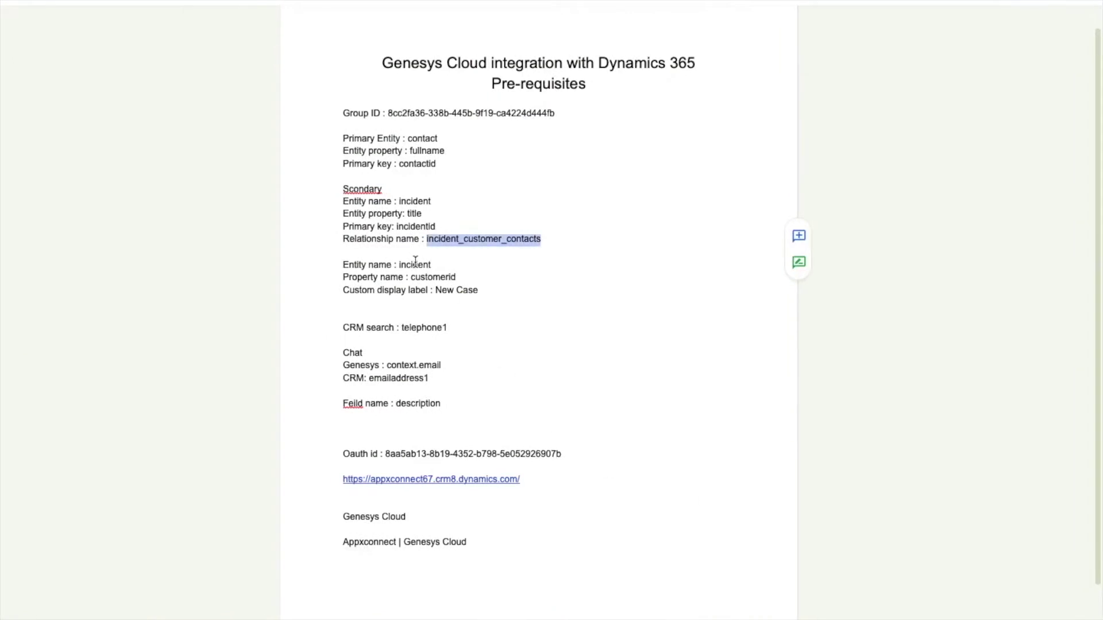
double_click(414, 264)
key(ctrl+c)
key(ctrl+Right)
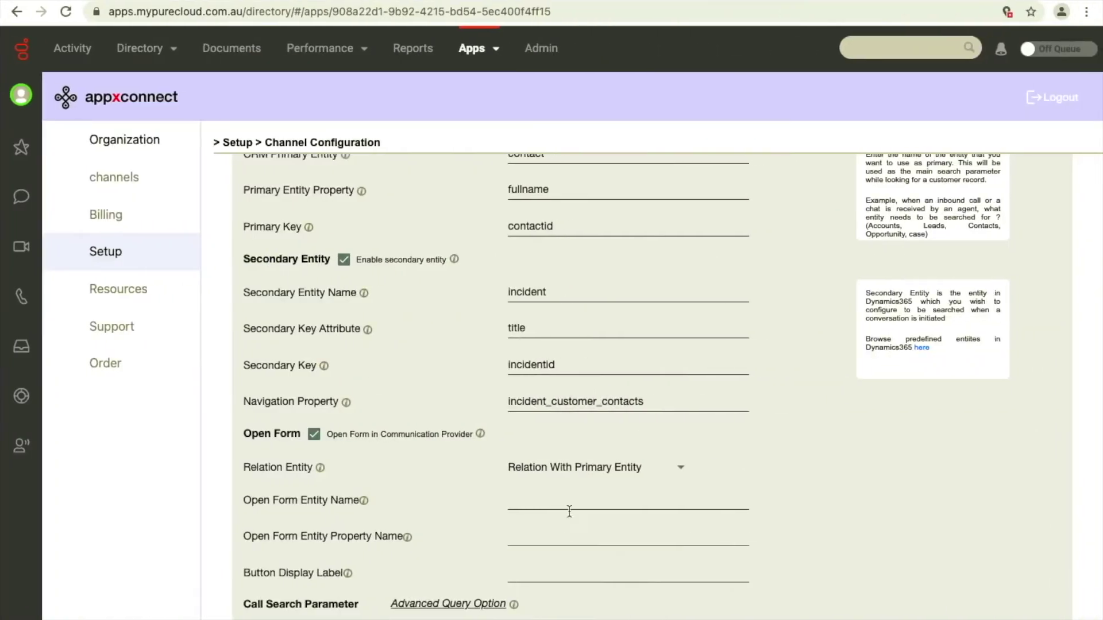
key(ctrl+v)
Set the Open Form property name to customerid.
click(535, 536)
key(ctrl+Left)
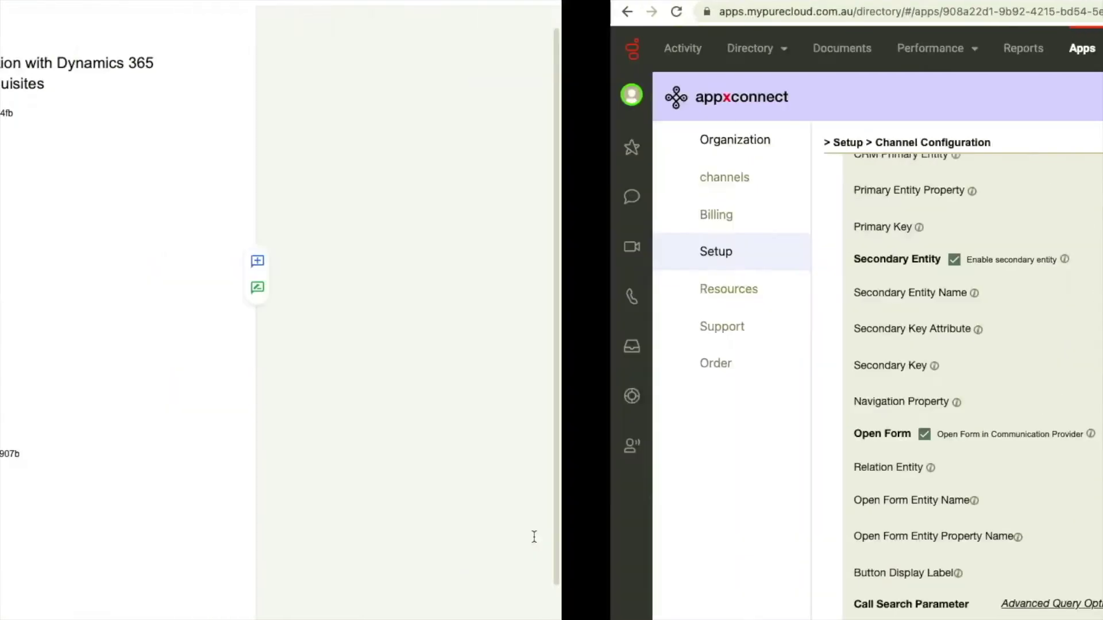
double_click(441, 277)
key(ctrl+c)
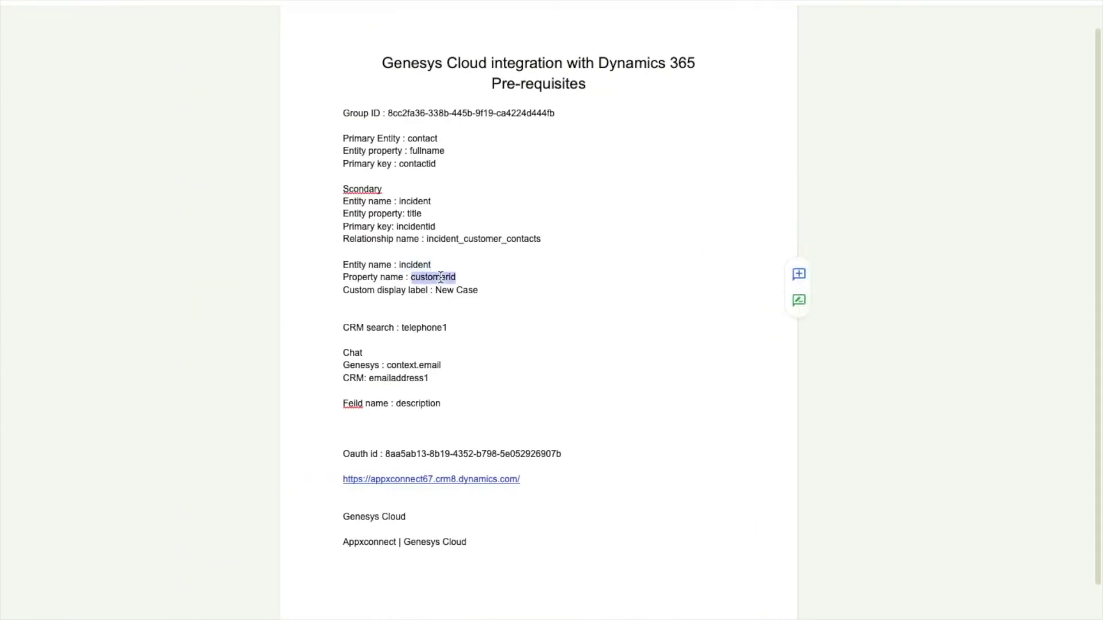
key(ctrl+Right)
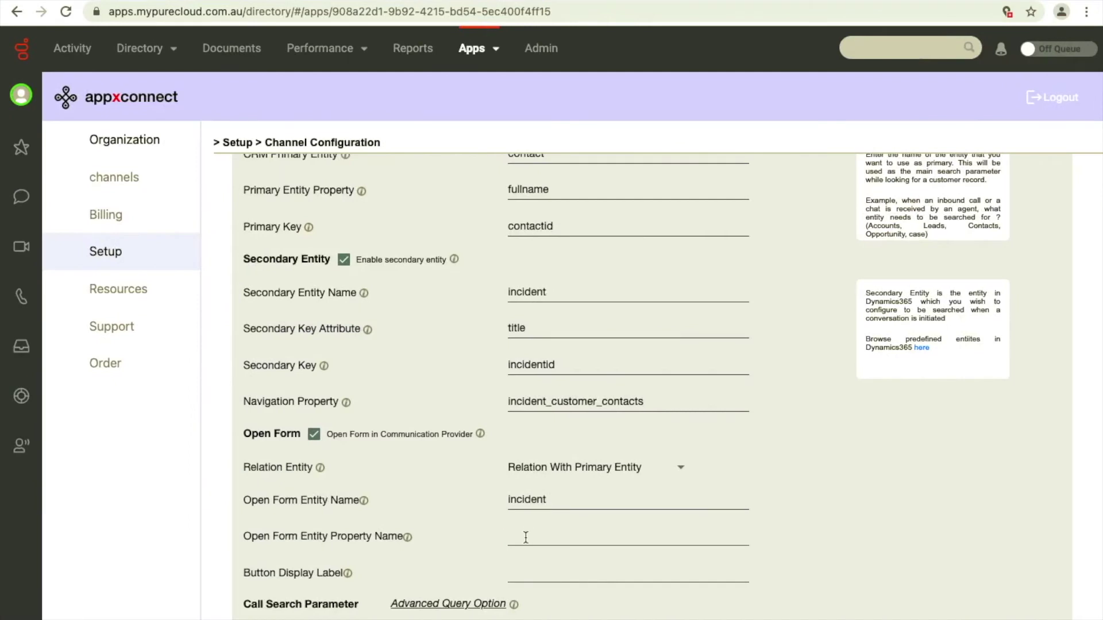
key(ctrl+v)
Copy New Case from the prerequisites doc into the Button Display Label.
click(525, 565)
key(ctrl+Left)
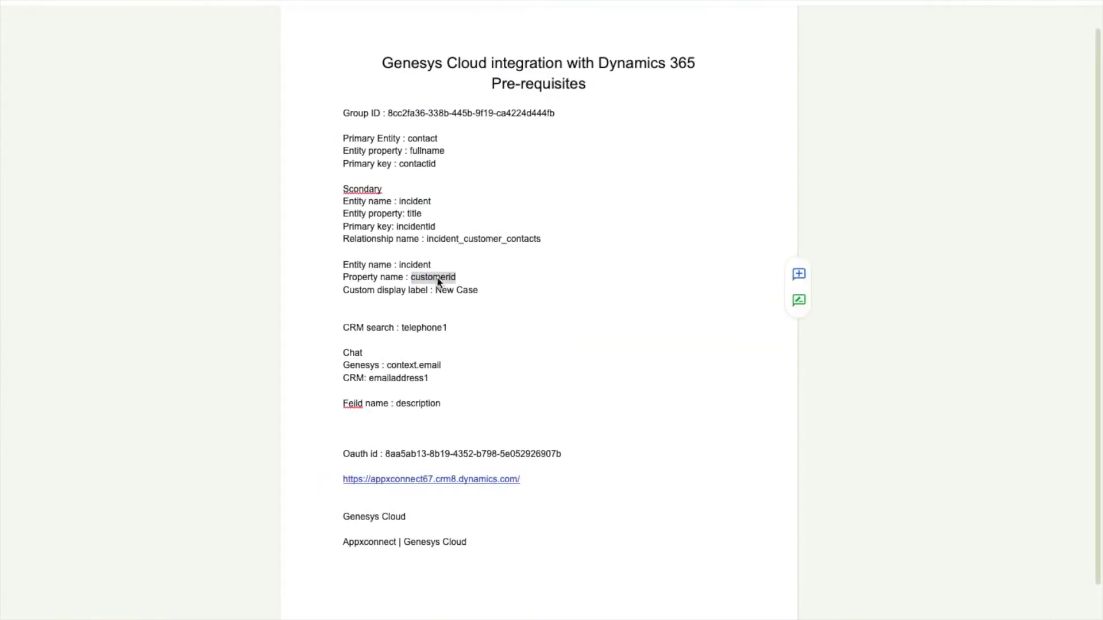
double_click(462, 290)
drag(483, 290, 437, 291)
key(ctrl+c)
key(ctrl+Right)
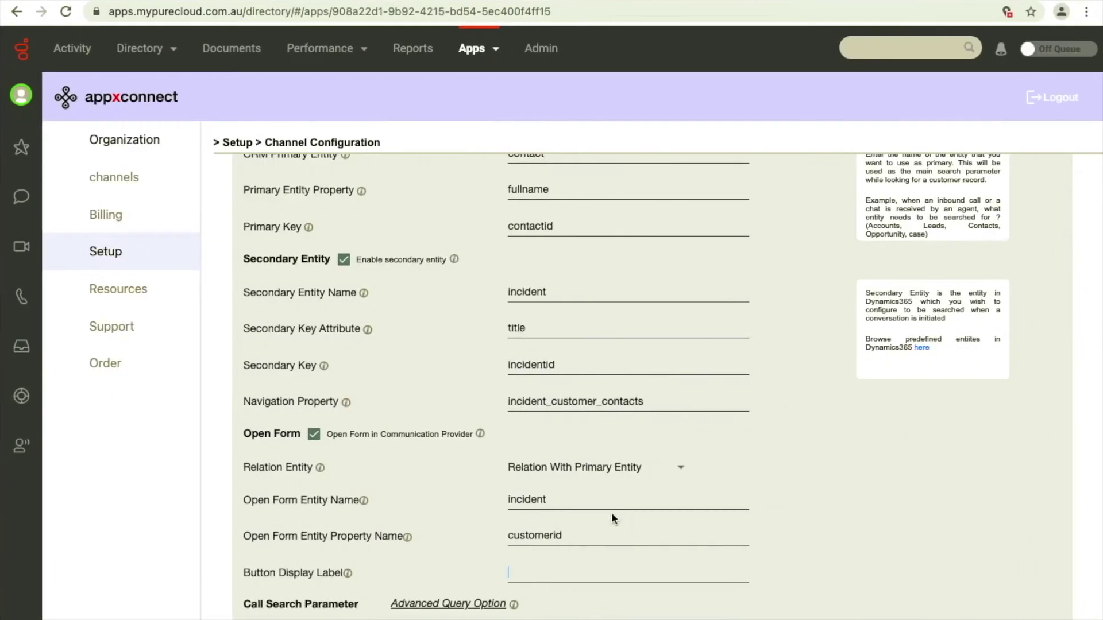
key(ctrl+v)
Set the Call CRM Search Parameter to telephone1.
scroll(534, 575, down, 5)
click(550, 381)
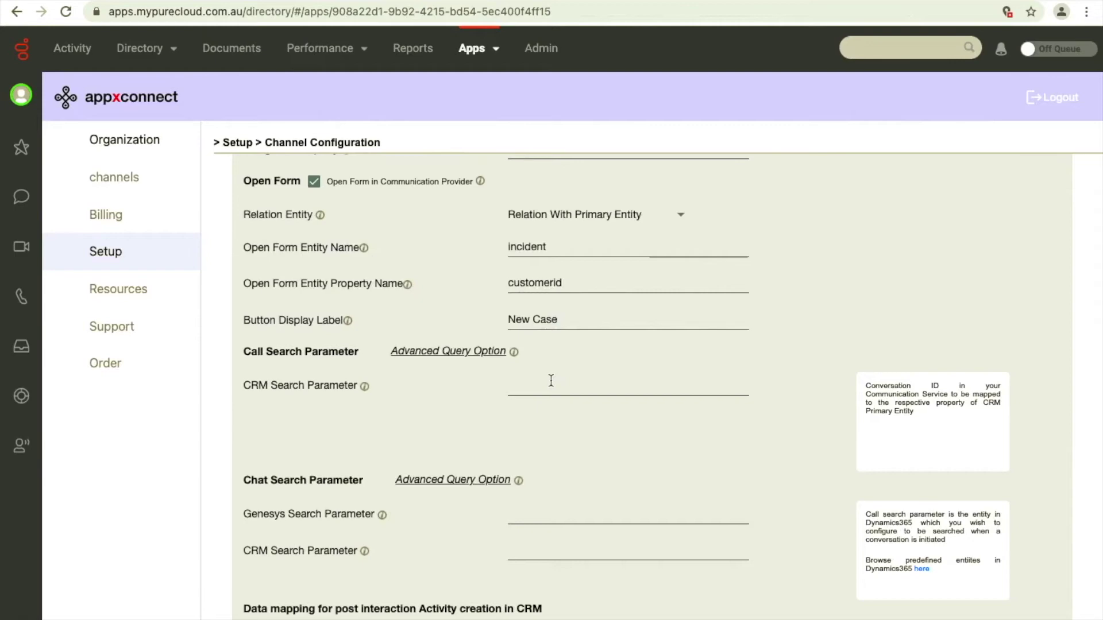
key(alt+Tab)
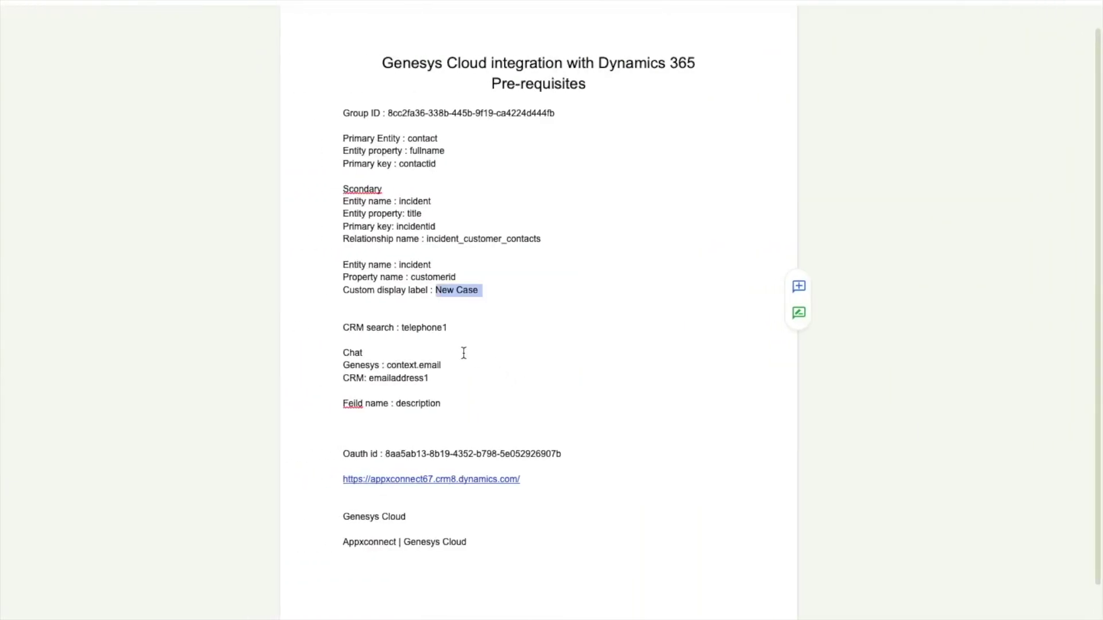
double_click(421, 327)
key(ctrl+c)
key(alt+Tab)
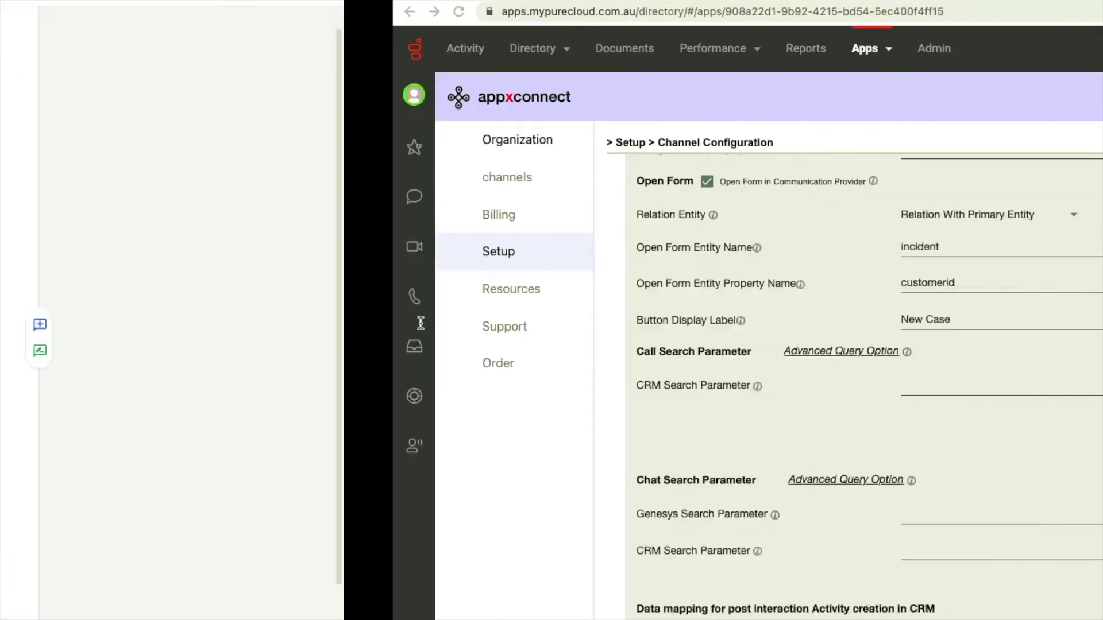
key(ctrl+v)
Set the Genesys chat search parameter to context.email.
click(533, 515)
key(alt+Tab)
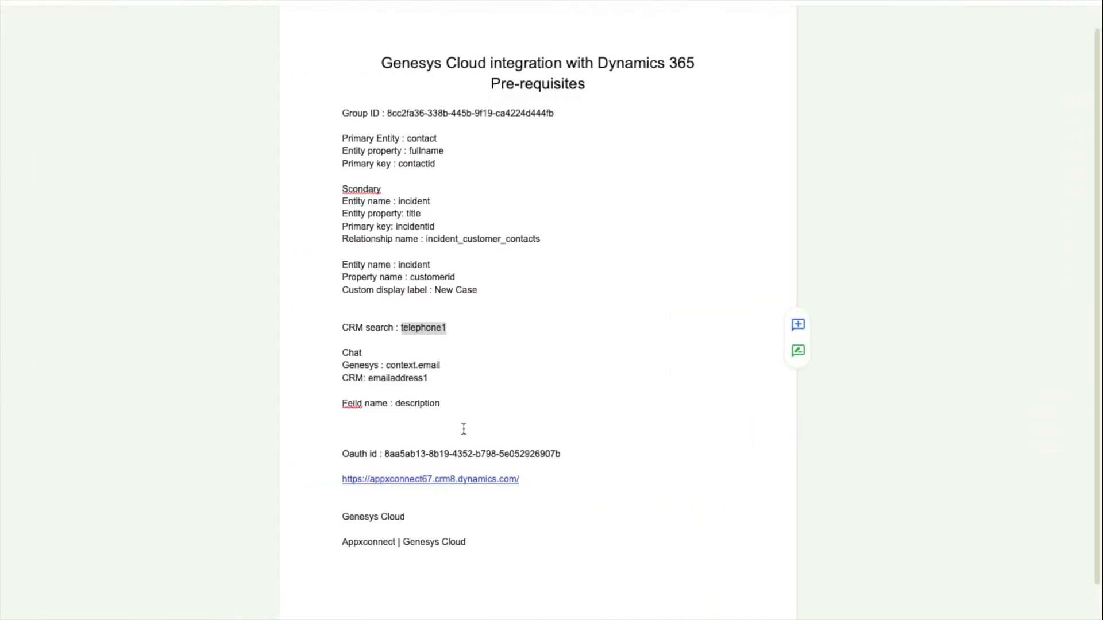
click(440, 365)
drag(440, 365, 388, 363)
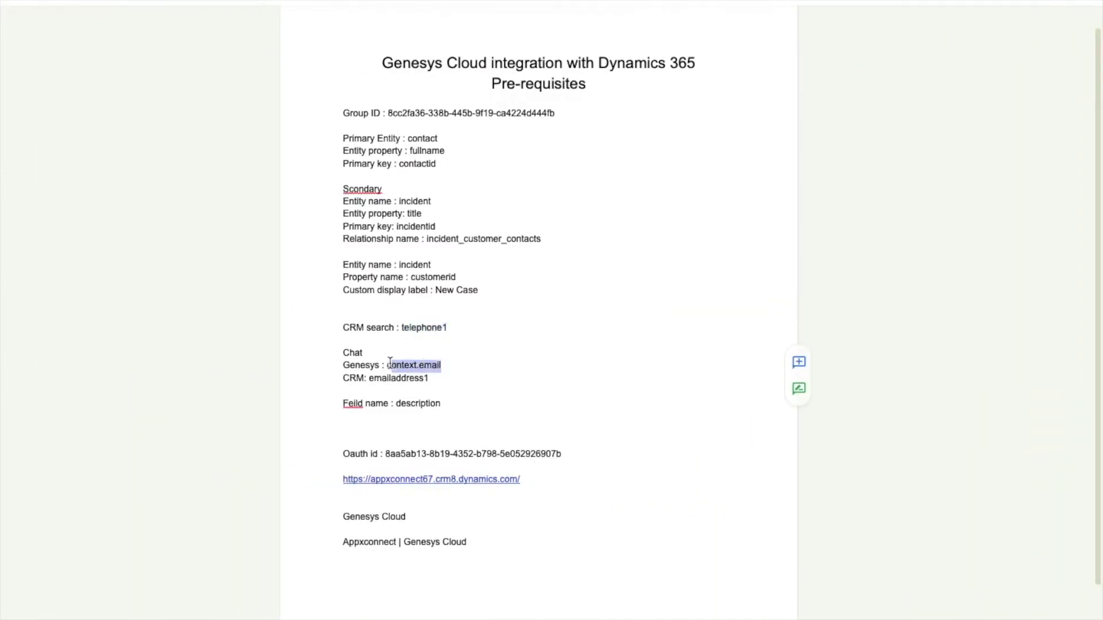
key(ctrl+c)
key(alt+Tab)
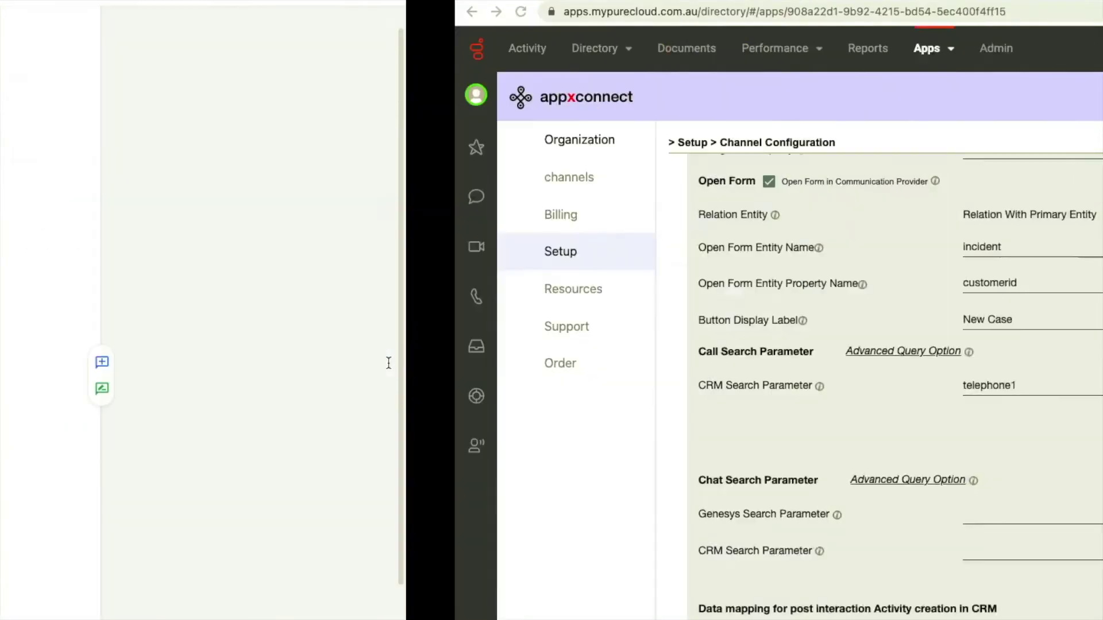
click(530, 511)
key(ctrl+v)
Set the Chat CRM Search Parameter to emailaddress1.
click(531, 551)
key(alt+Tab)
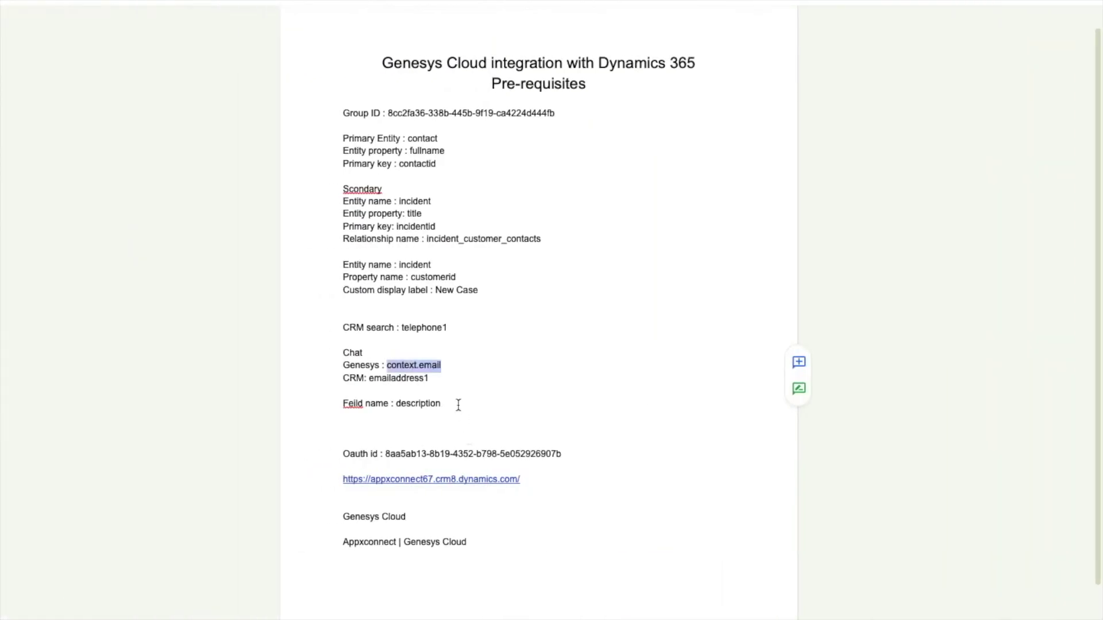
drag(429, 378, 369, 379)
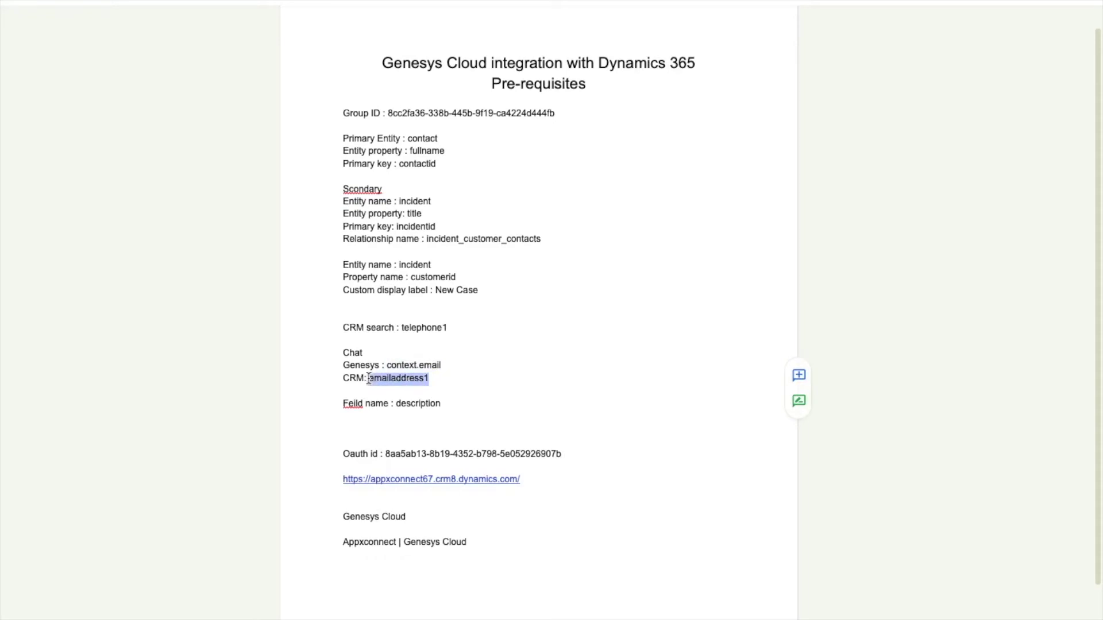
key(ctrl+c)
key(alt+Tab)
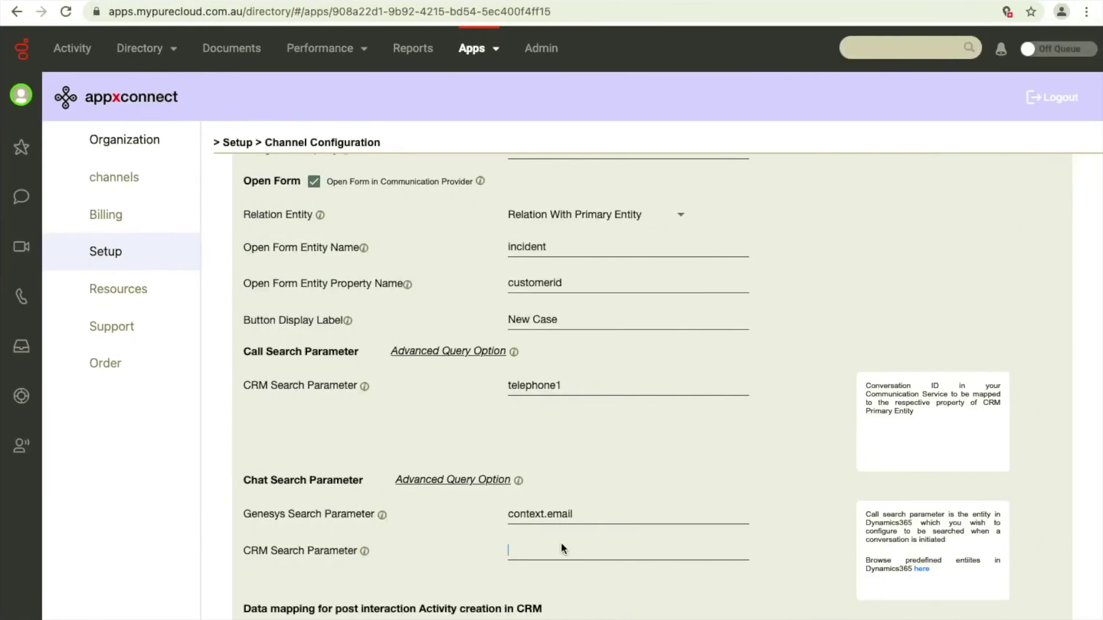
key(ctrl+v)
scroll(558, 550, down, 6)
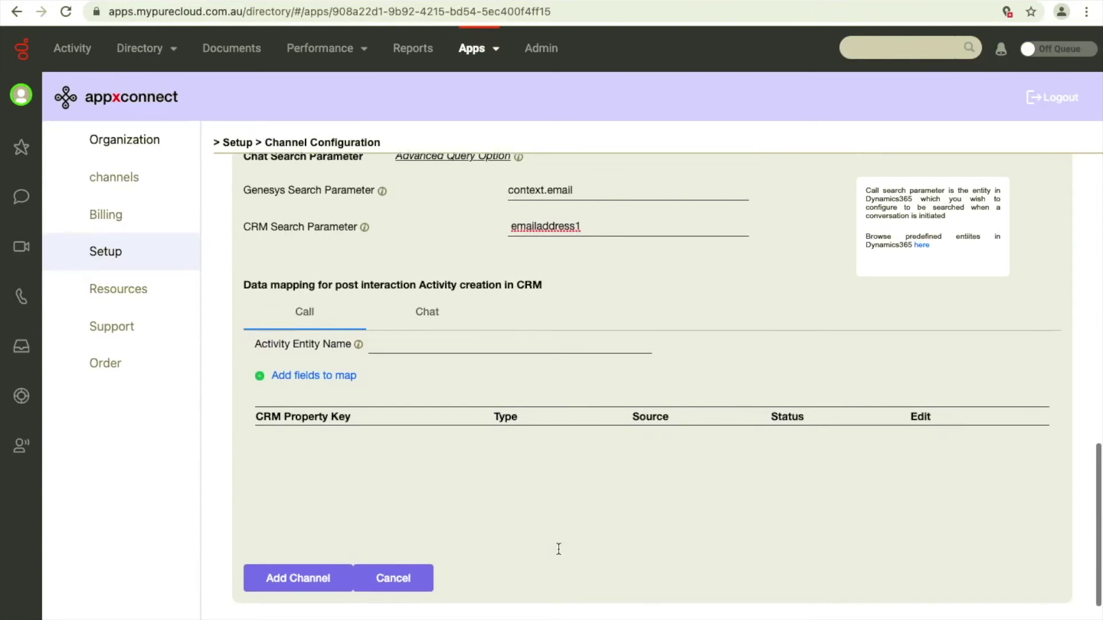
Set the call Activity Entity Name to phonecall.
scroll(558, 550, down, 1)
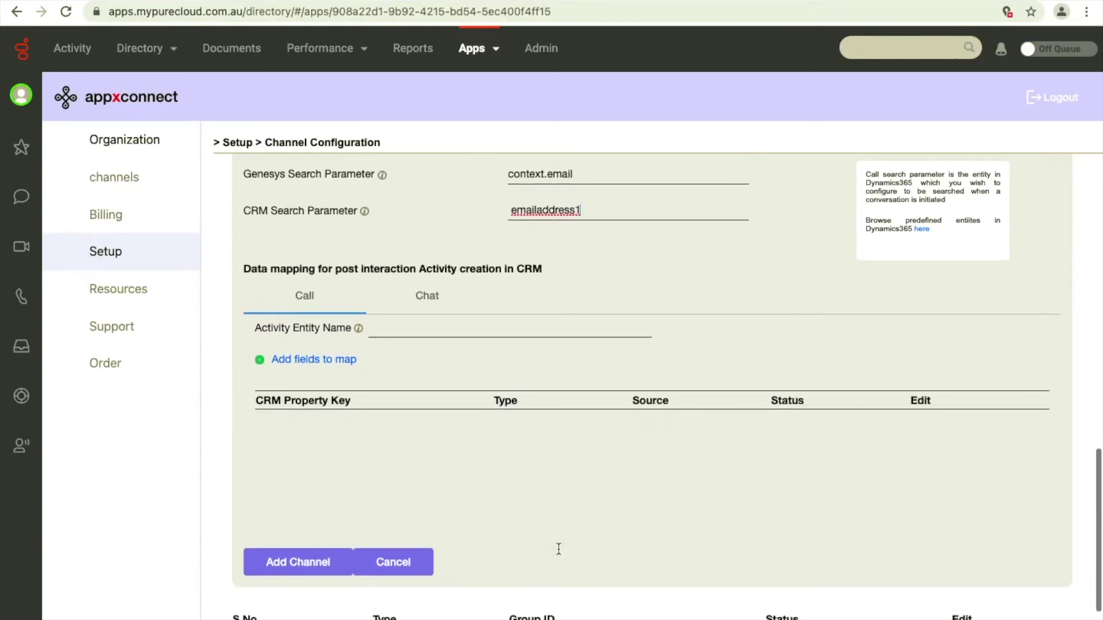
click(382, 307)
click(316, 303)
click(404, 332)
text(phonecall)
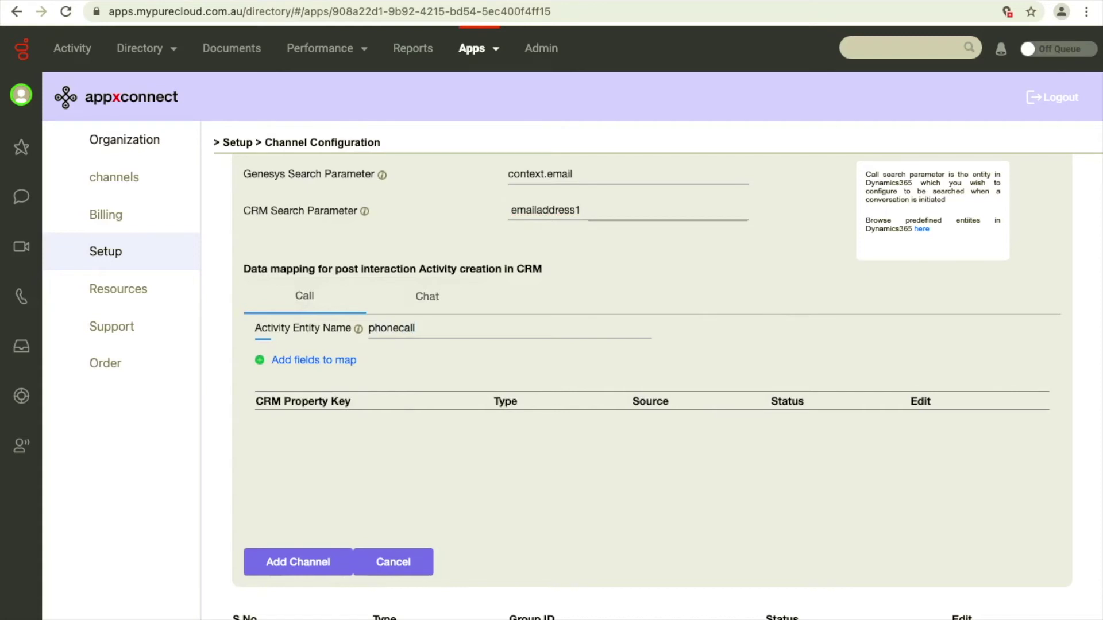
Add a field mapping for description with Channel as the value source.
click(345, 360)
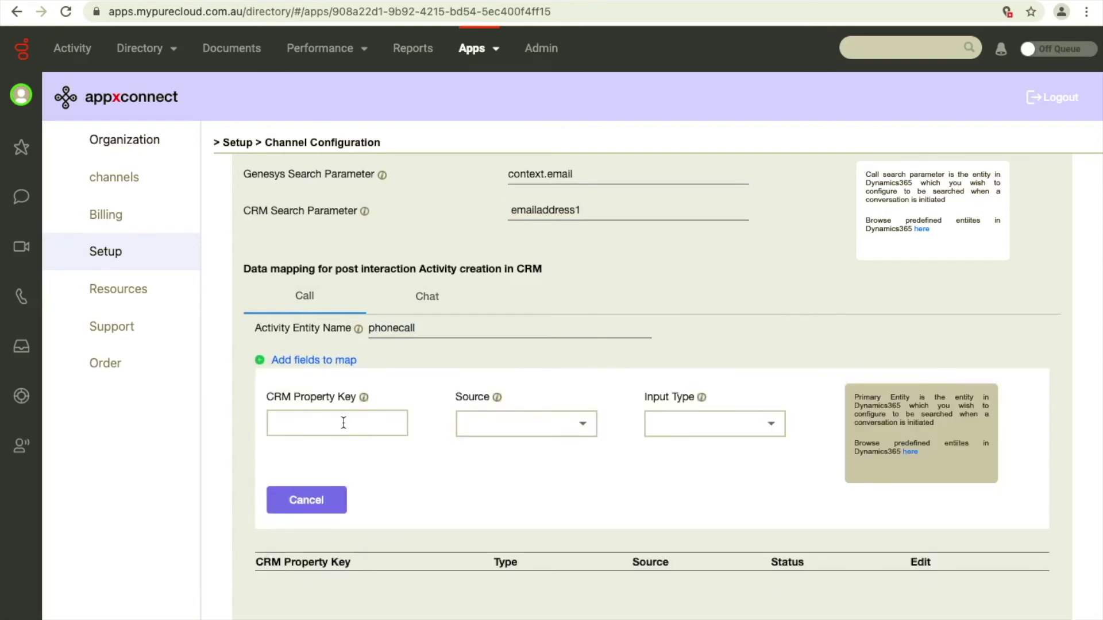
key(ctrl+Left)
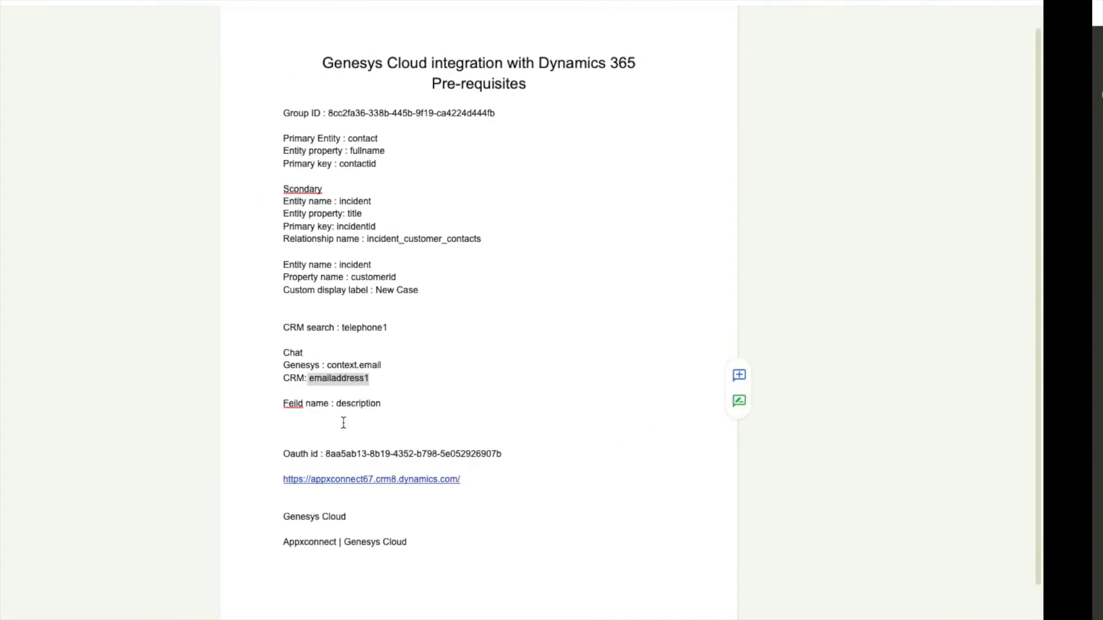
double_click(409, 401)
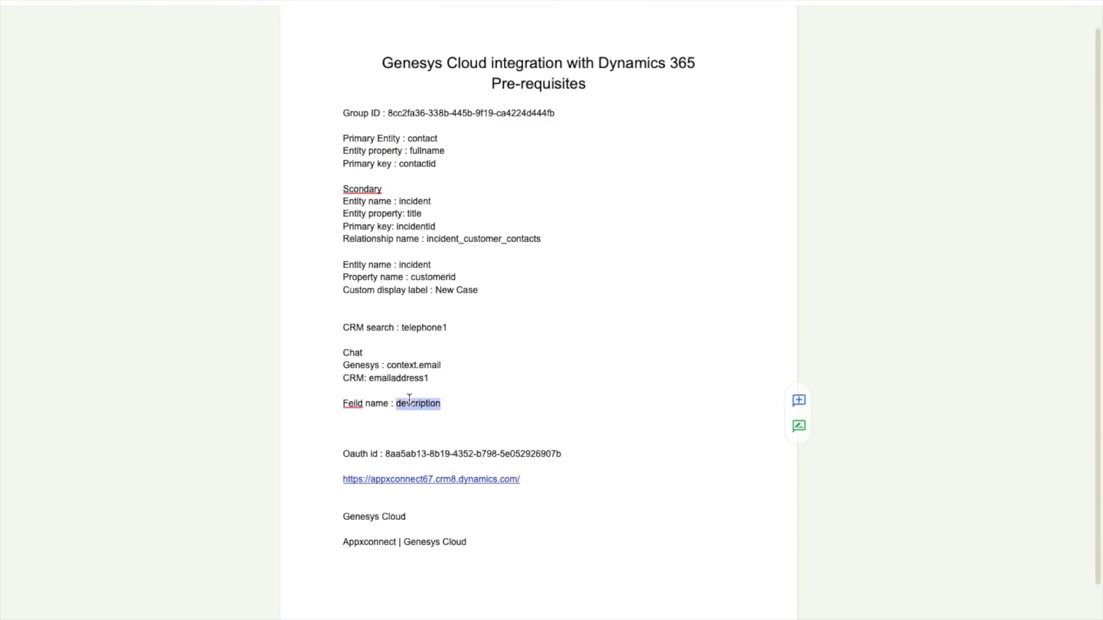
key(ctrl+Right)
text(description)
click(523, 425)
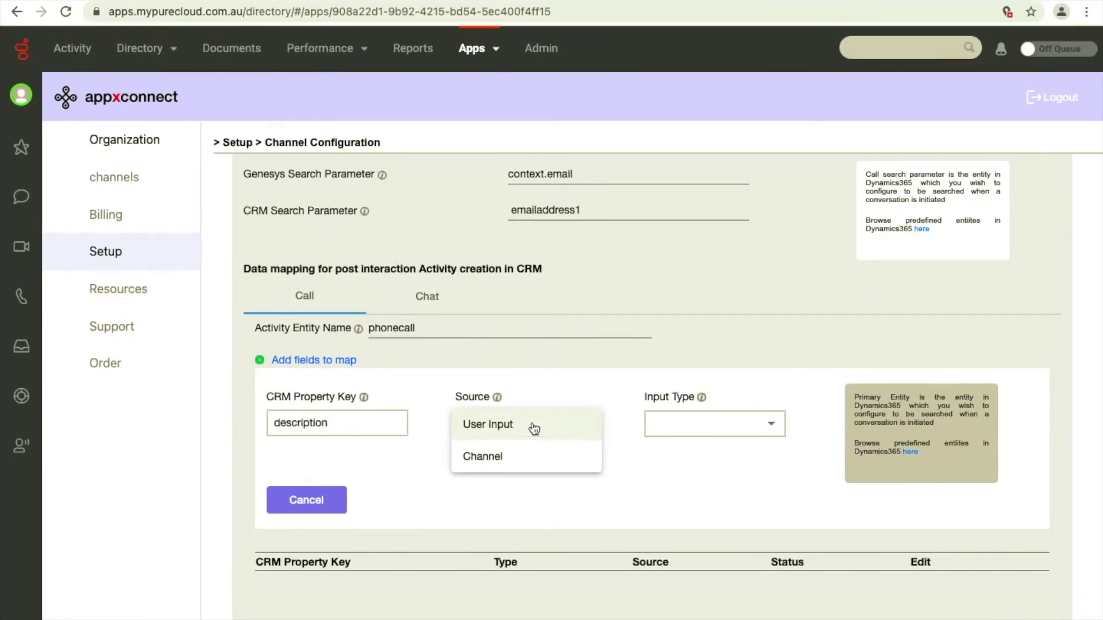
click(526, 463)
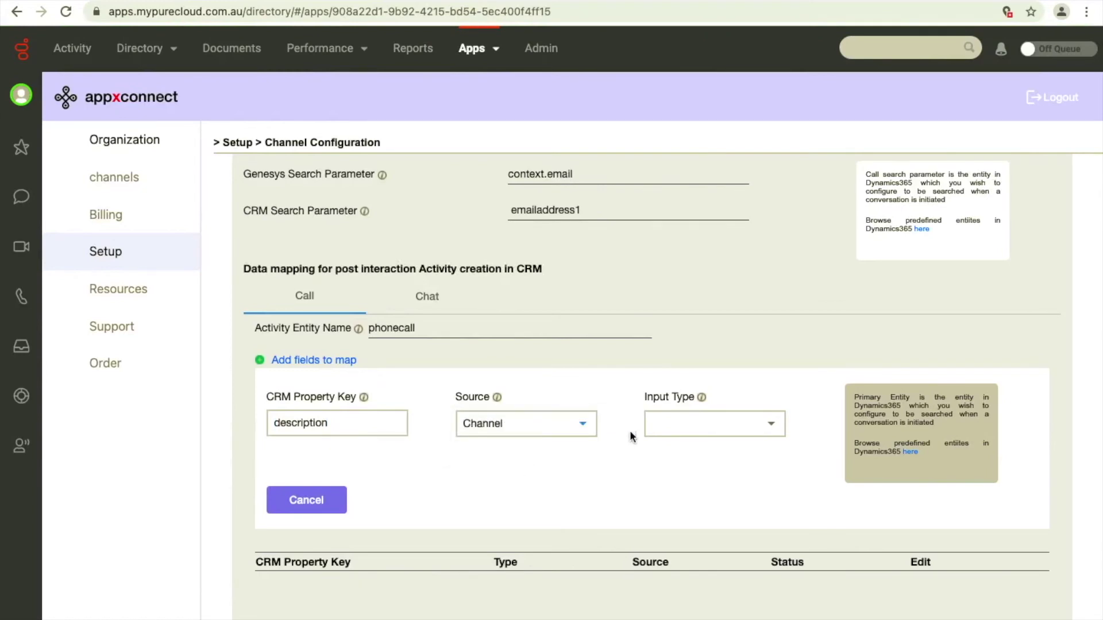
Map description as a String from Call Notes, add it, and save the channel.
click(666, 425)
click(671, 518)
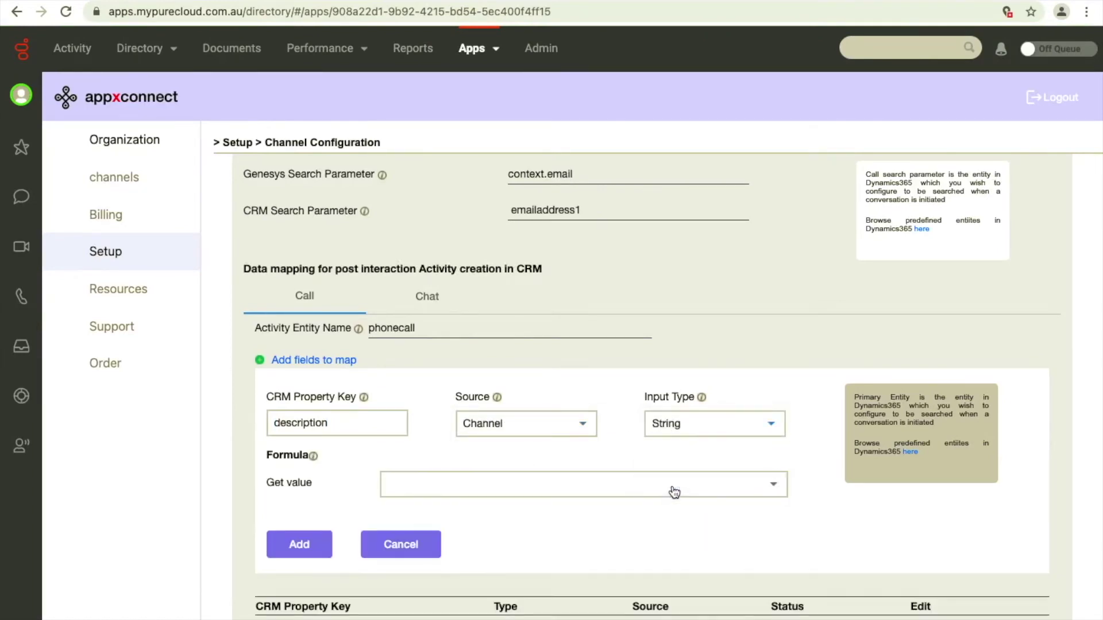
click(632, 494)
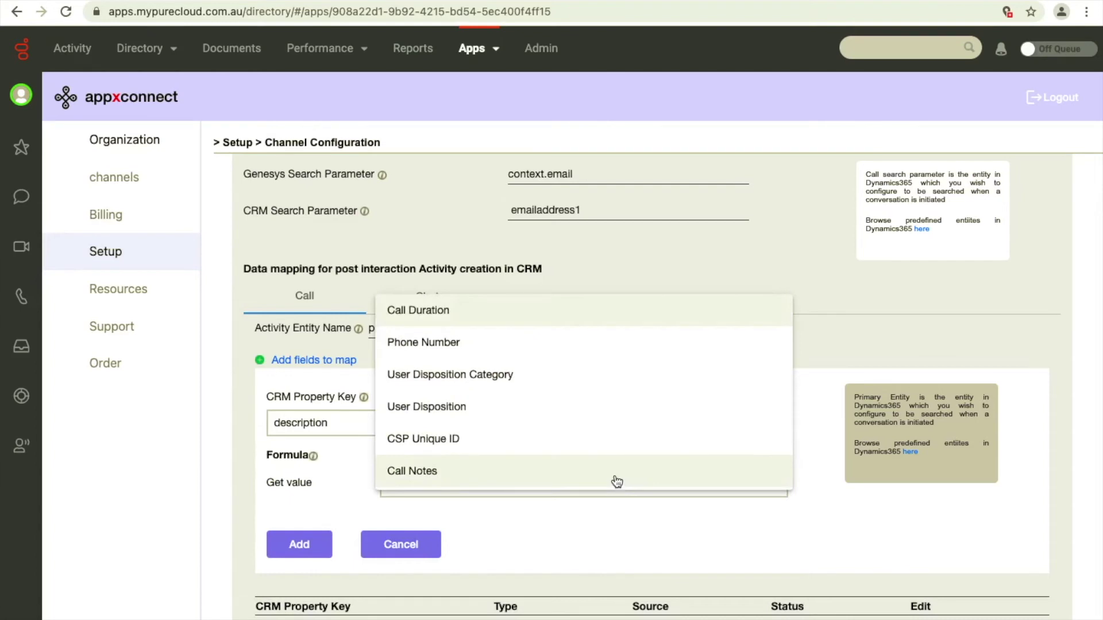
scroll(602, 402, down, 2)
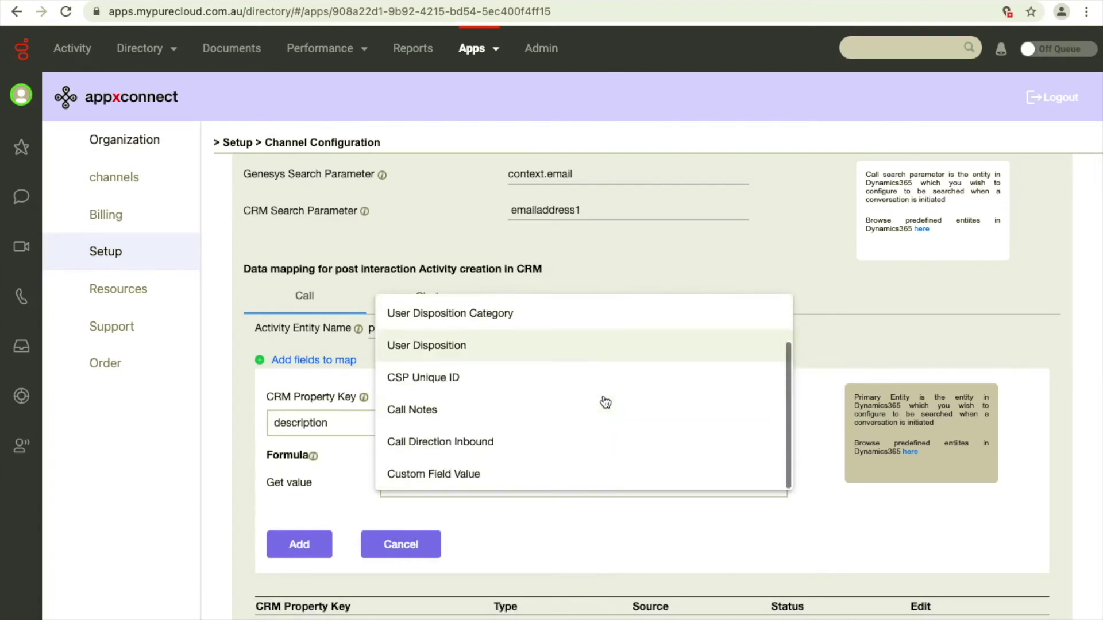
click(596, 415)
click(281, 551)
scroll(268, 447, down, 3)
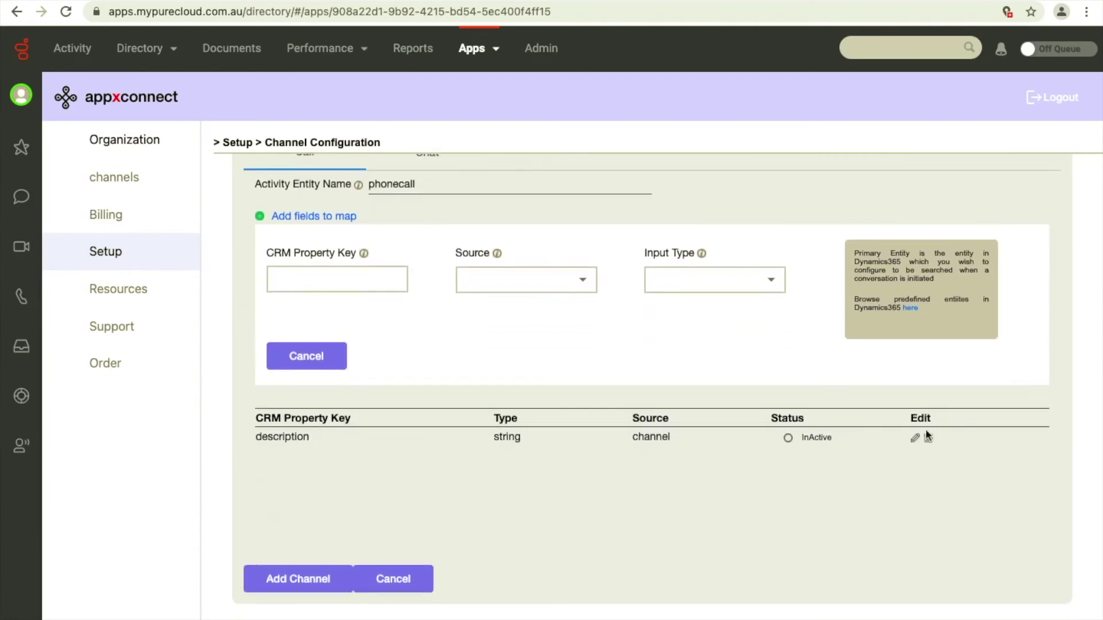
click(308, 577)
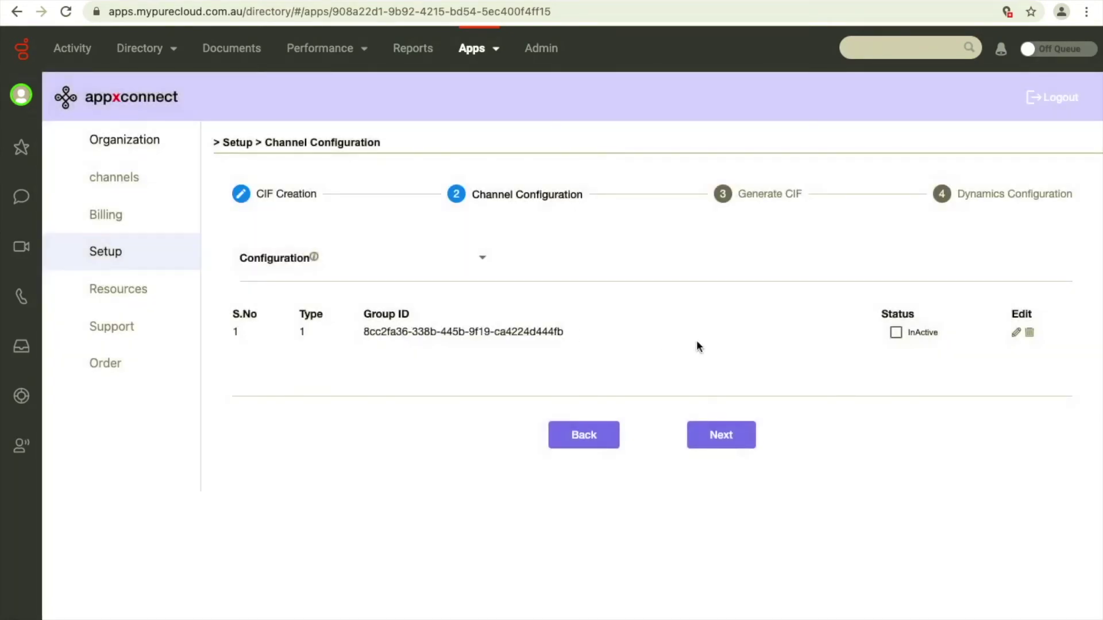
Generate the CIF key for region Australia/New Zealand with the Dynamics 365 domain URL.
click(721, 440)
click(524, 407)
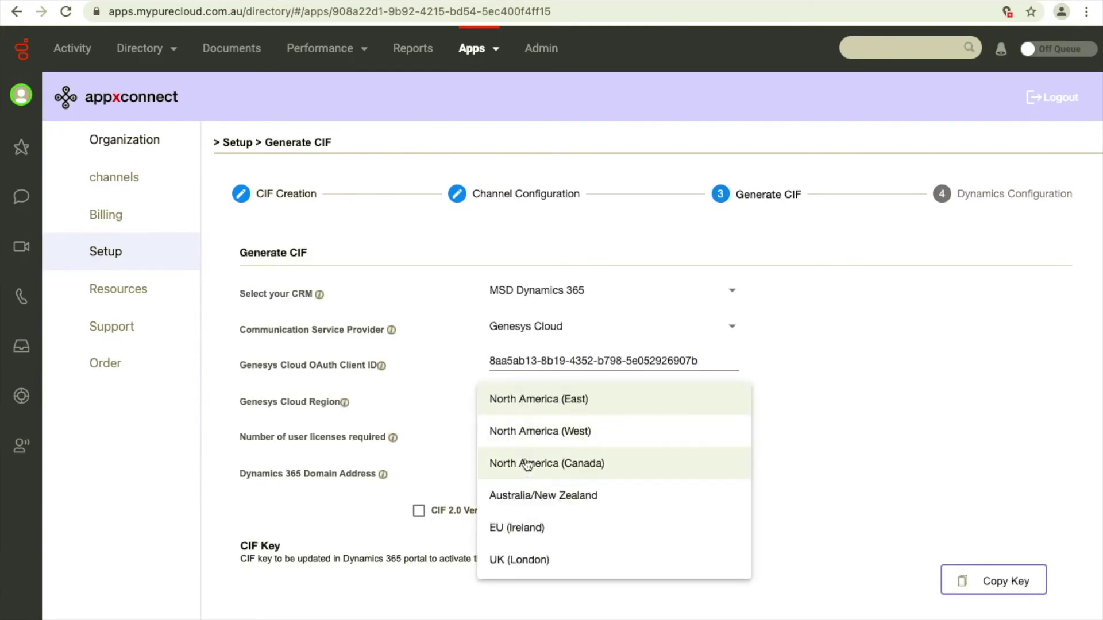
click(528, 495)
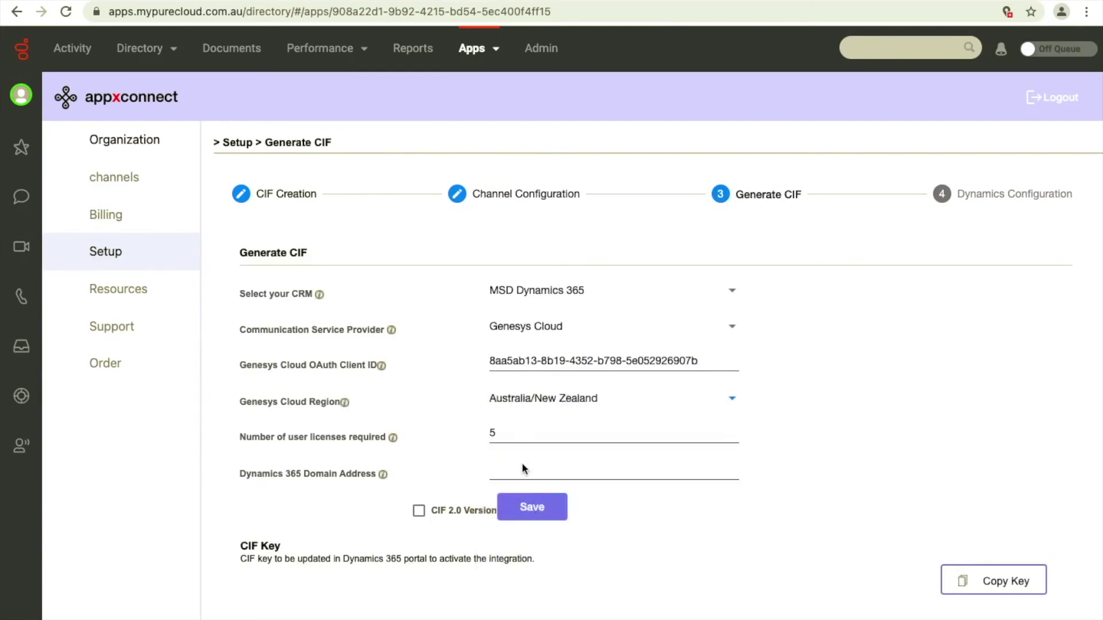
key(ctrl+Left)
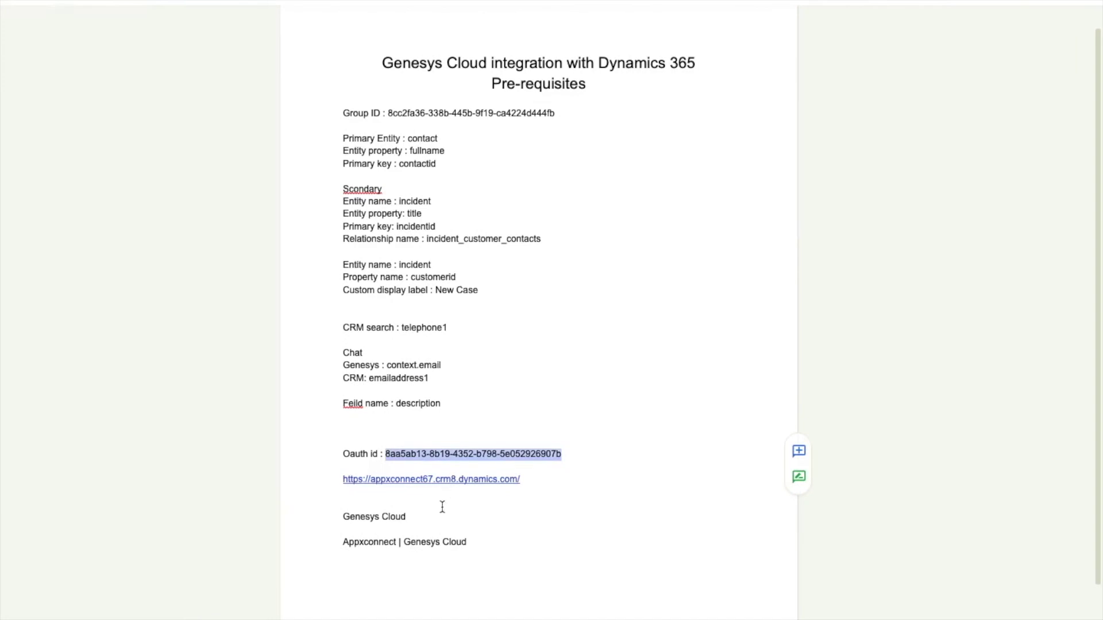
click(530, 474)
drag(530, 475, 337, 477)
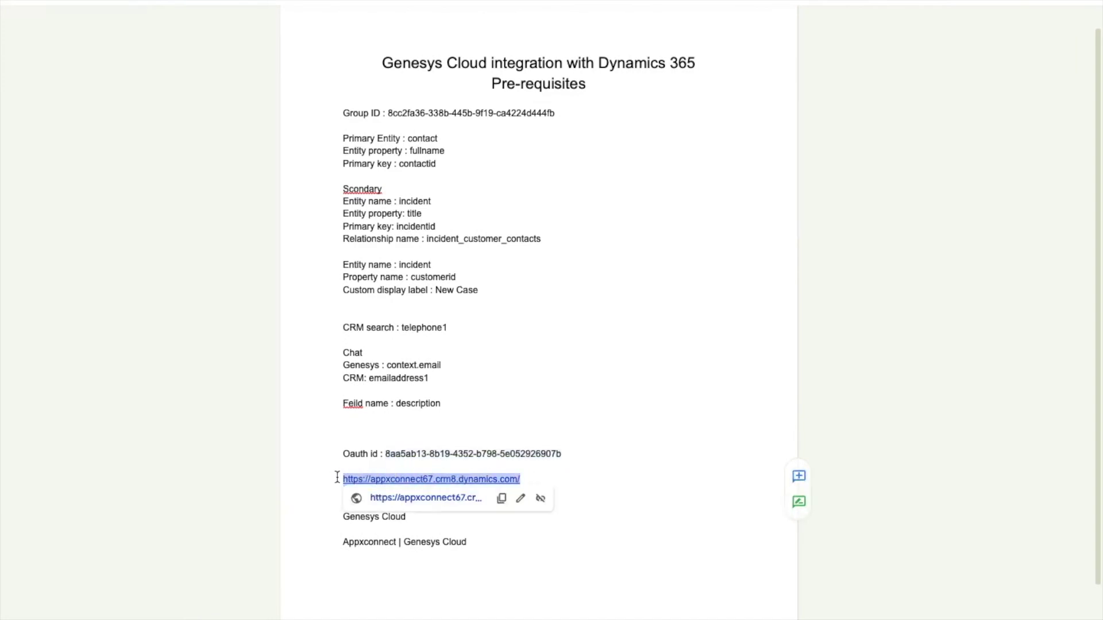
key(ctrl+Right)
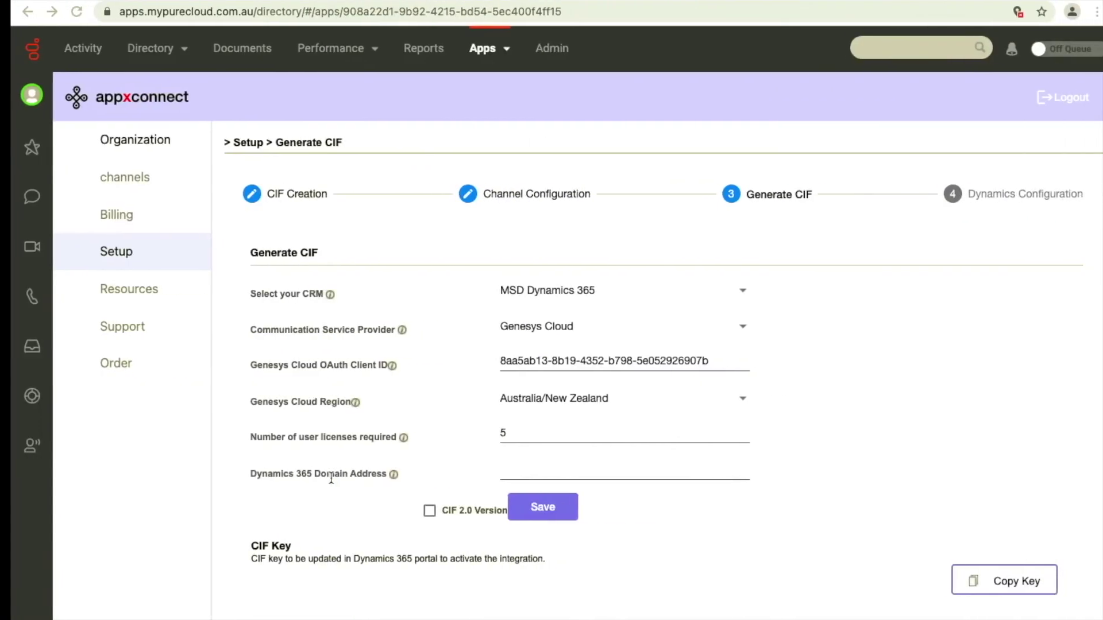
click(497, 469)
key(ctrl+v)
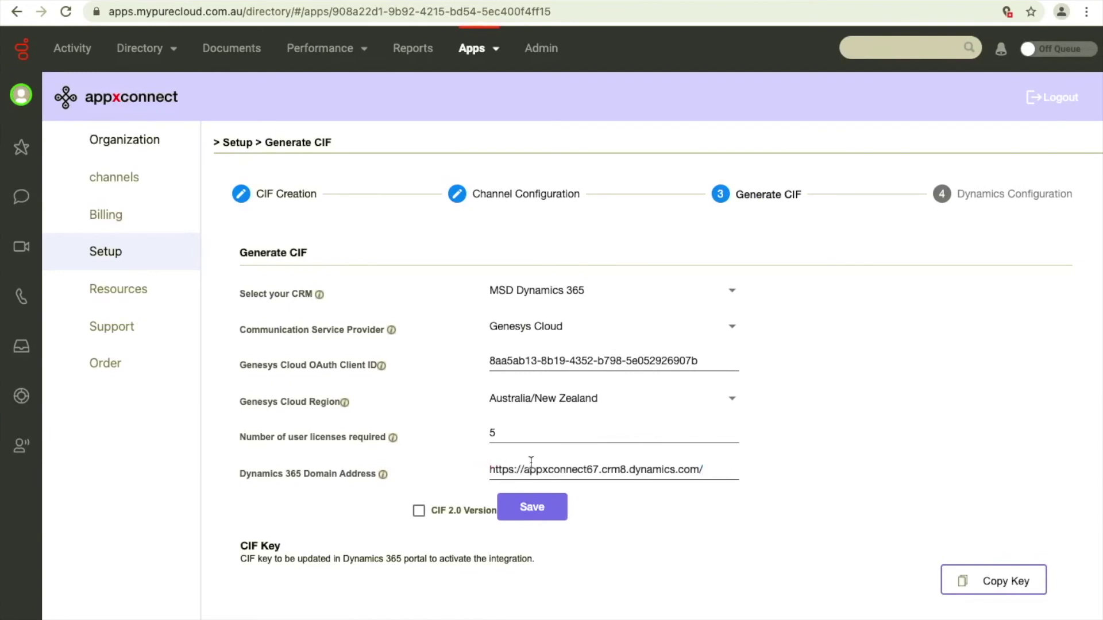
click(550, 509)
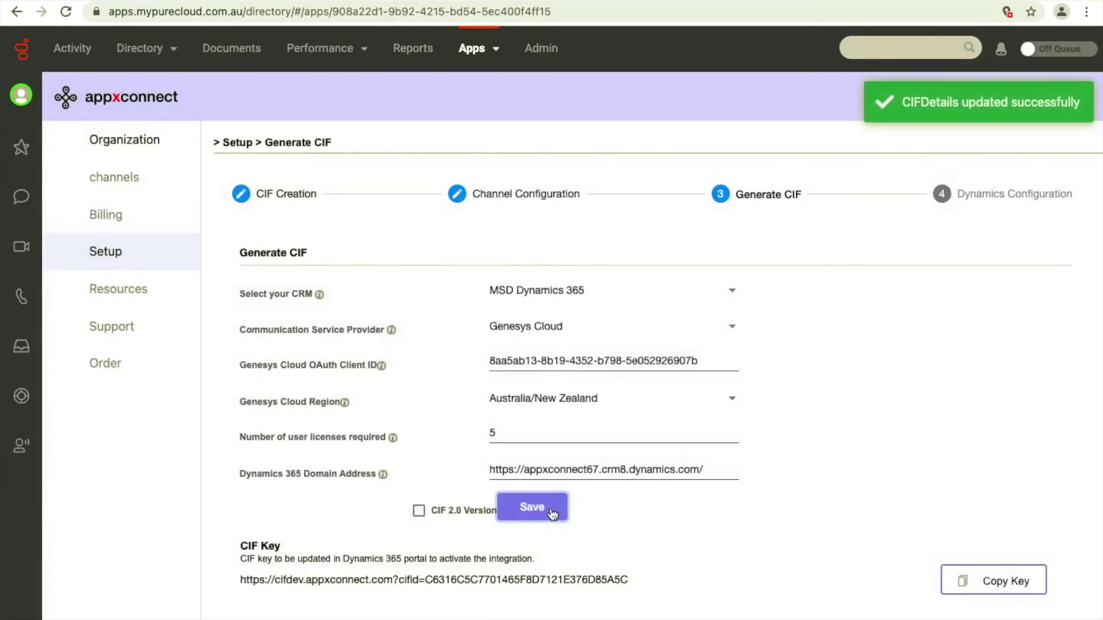
Copy the generated CIF key and finish the setup to open Dynamics 365.
click(992, 581)
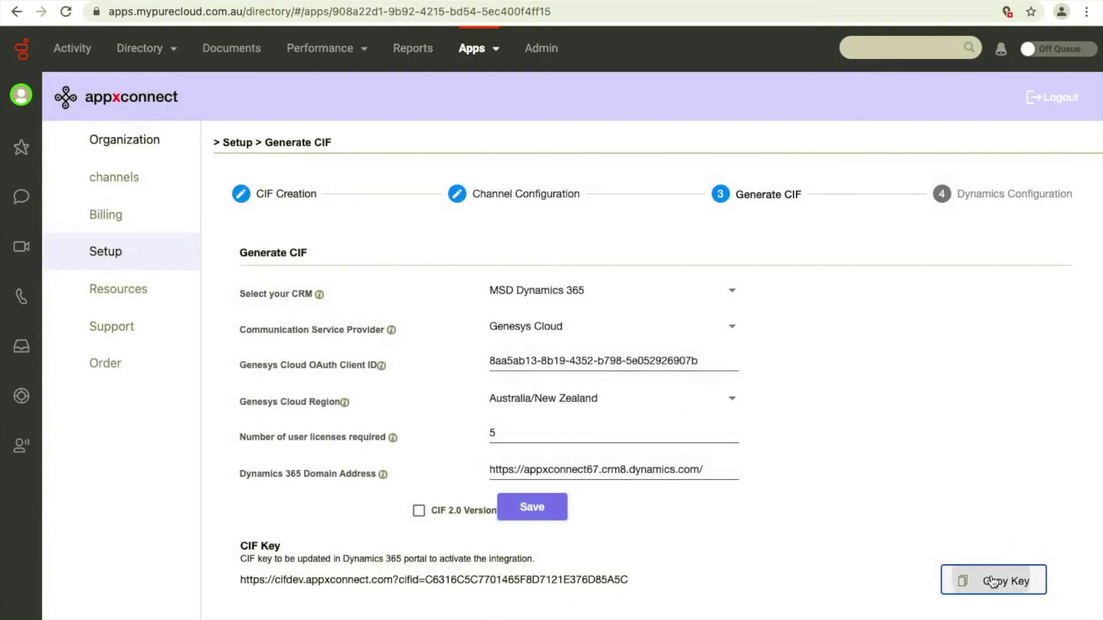
scroll(829, 554, down, 2)
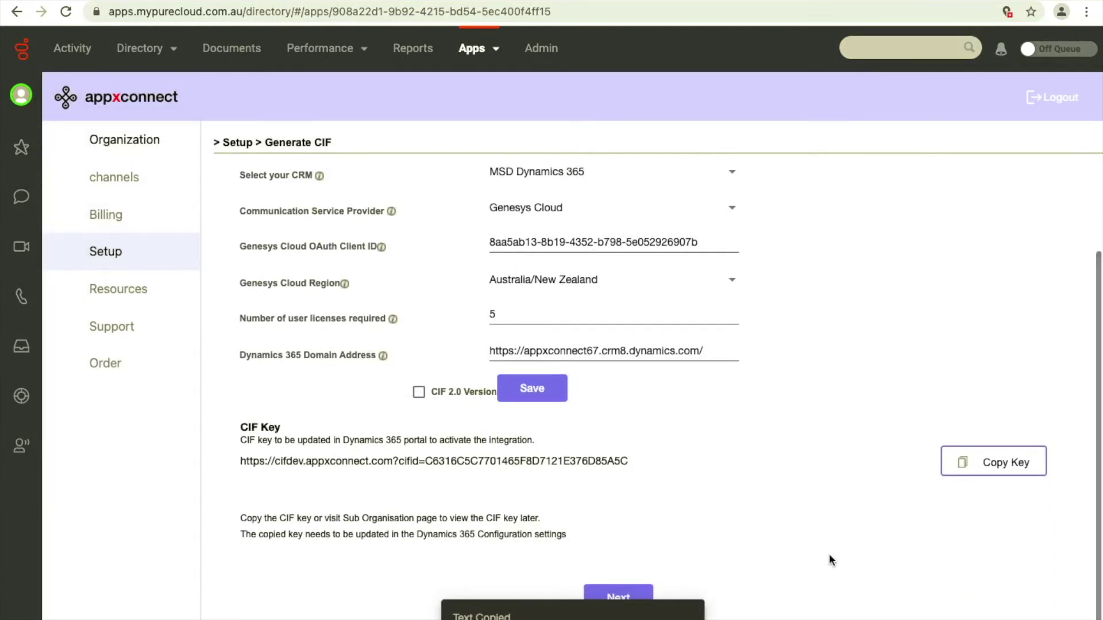
click(618, 598)
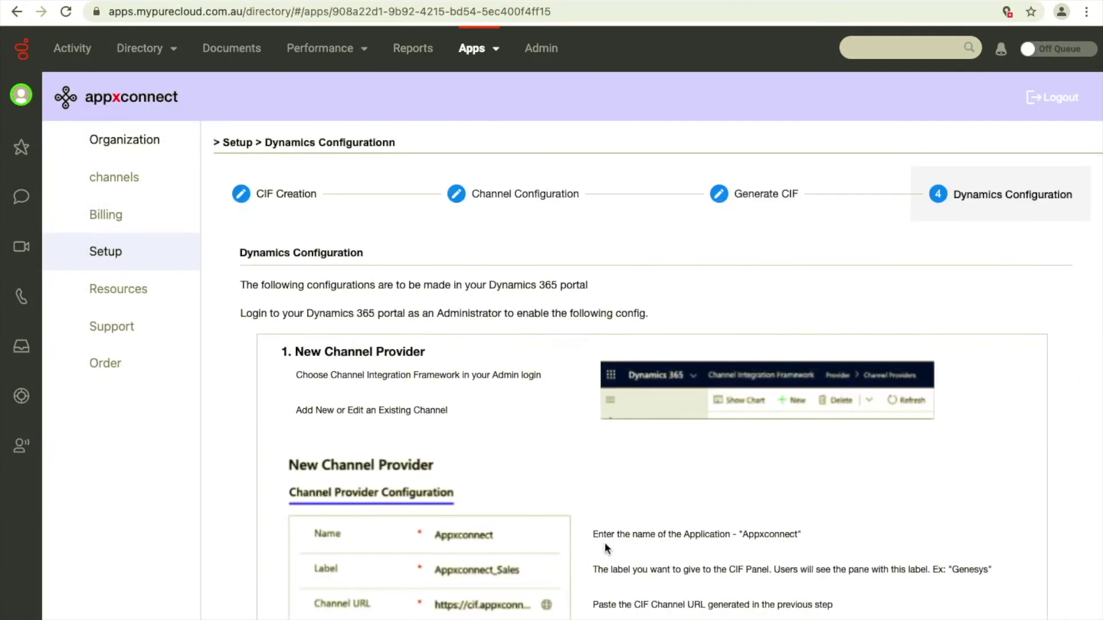
scroll(604, 545, down, 1)
scroll(604, 541, down, 18)
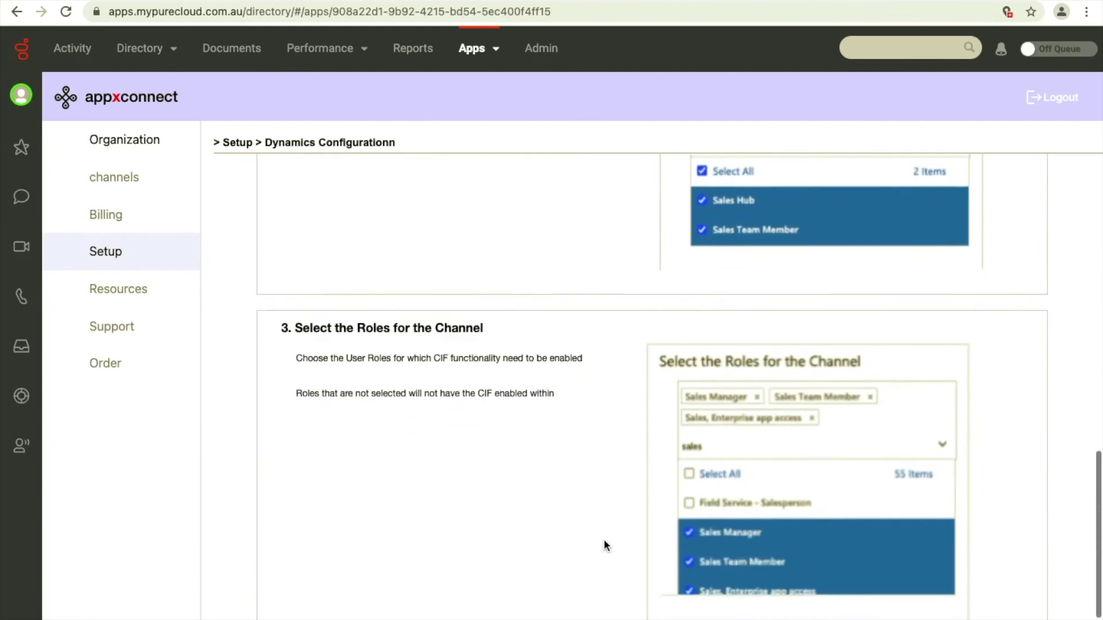
click(608, 597)
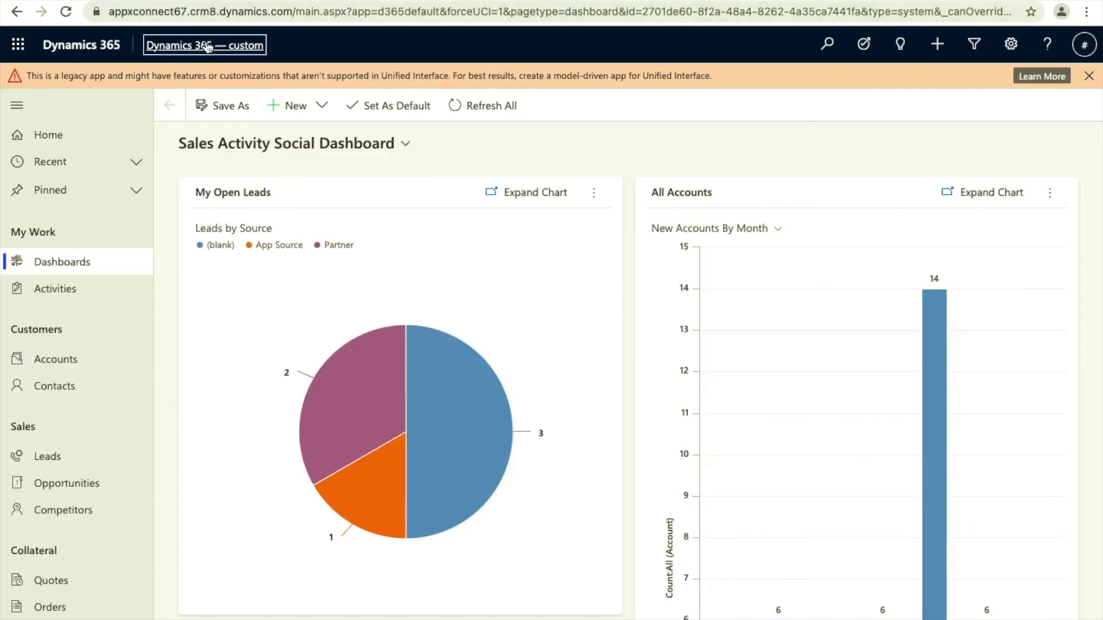
Switch to the Channel Integration Framework app and start a new channel provider record.
click(208, 46)
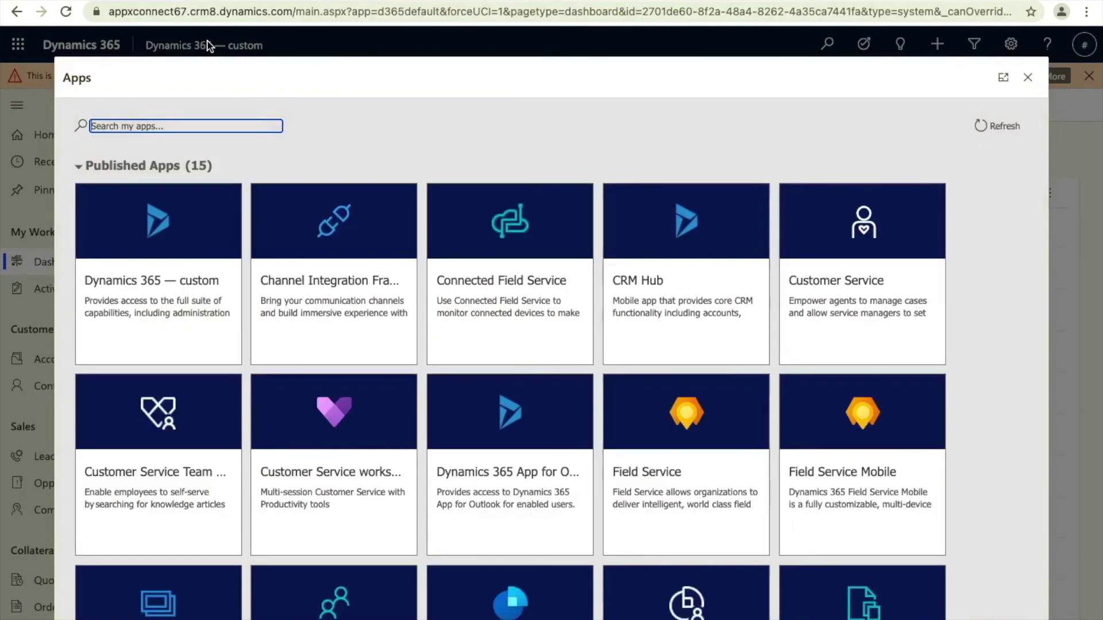
click(303, 286)
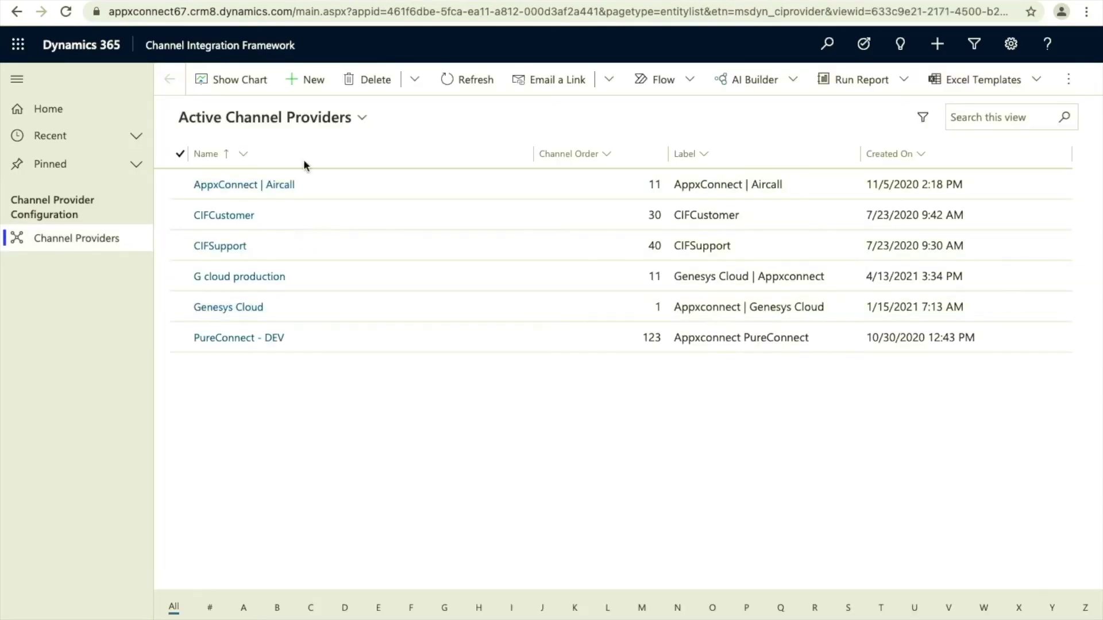
click(314, 79)
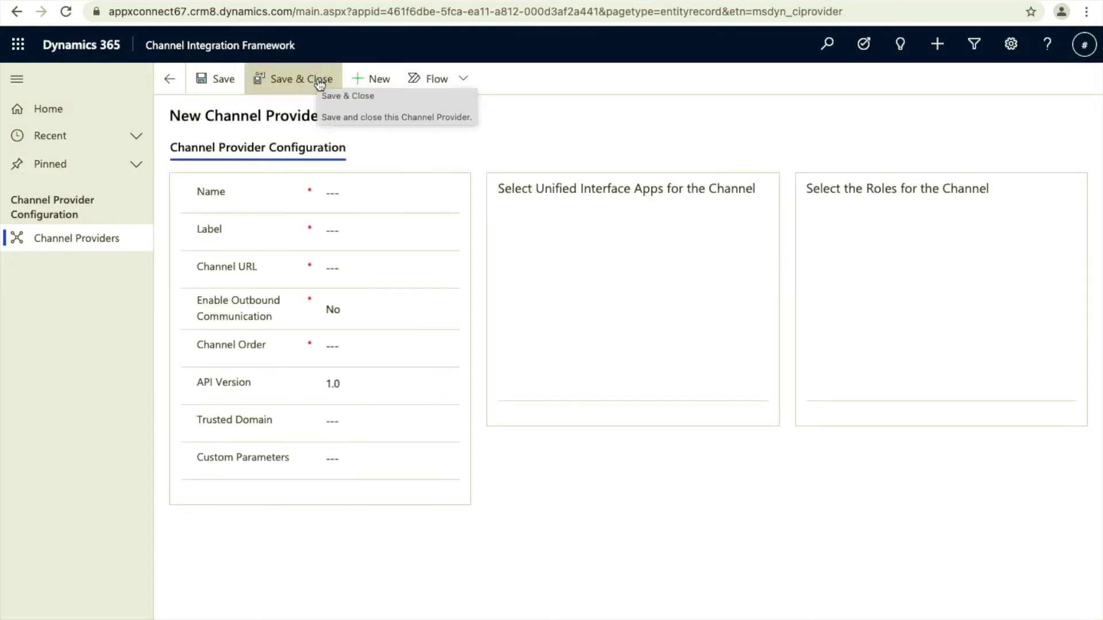
Name the provider 'Dynamics 365 wuth G cloud' and paste the label Appxconnect | Genesys Cloud from the notes.
click(335, 196)
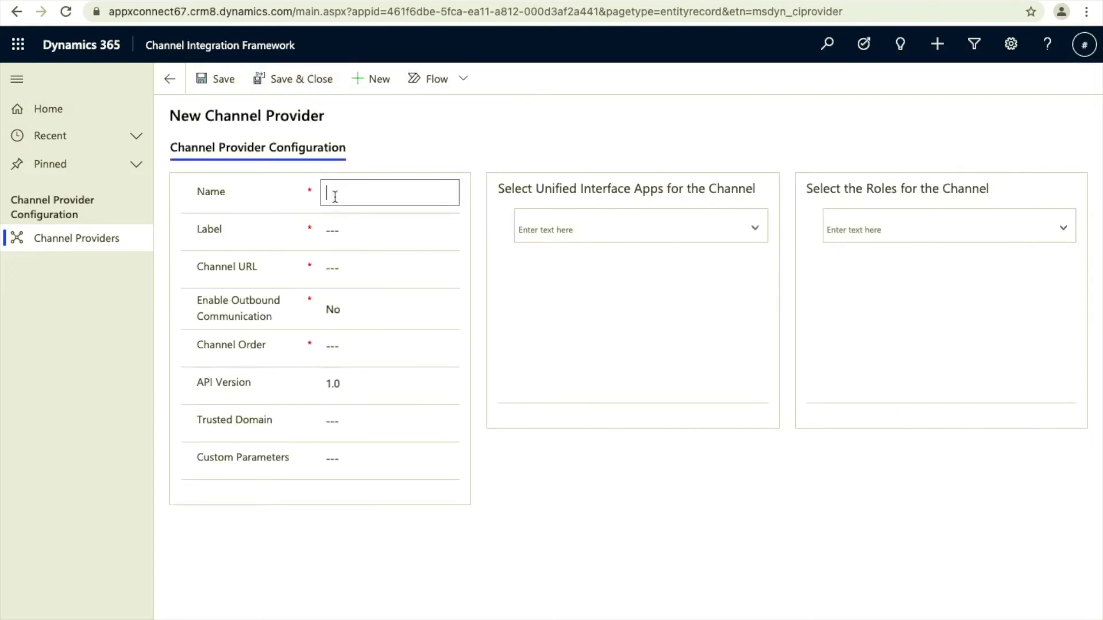
text(Dynamics 365 wu)
text(th G cloud)
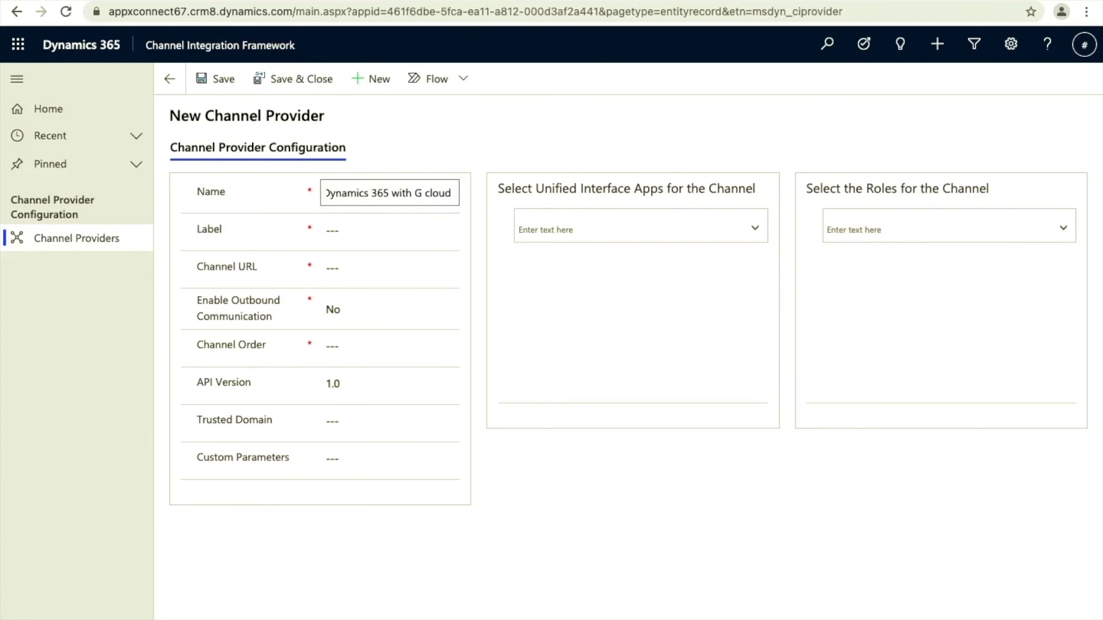
click(341, 230)
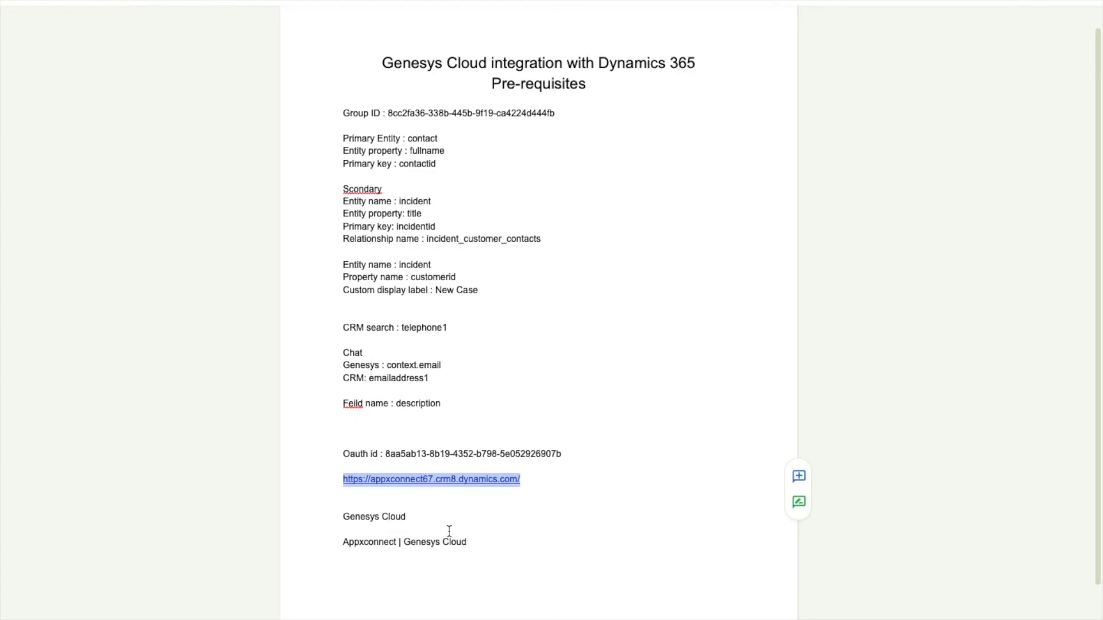
drag(472, 542, 343, 545)
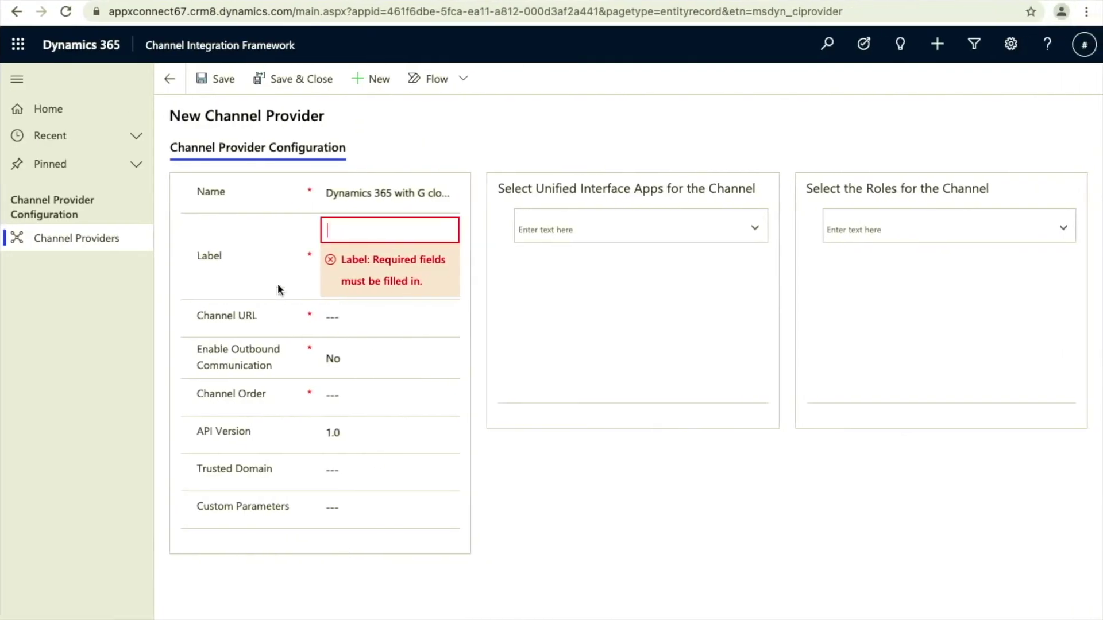
key(ctrl+v)
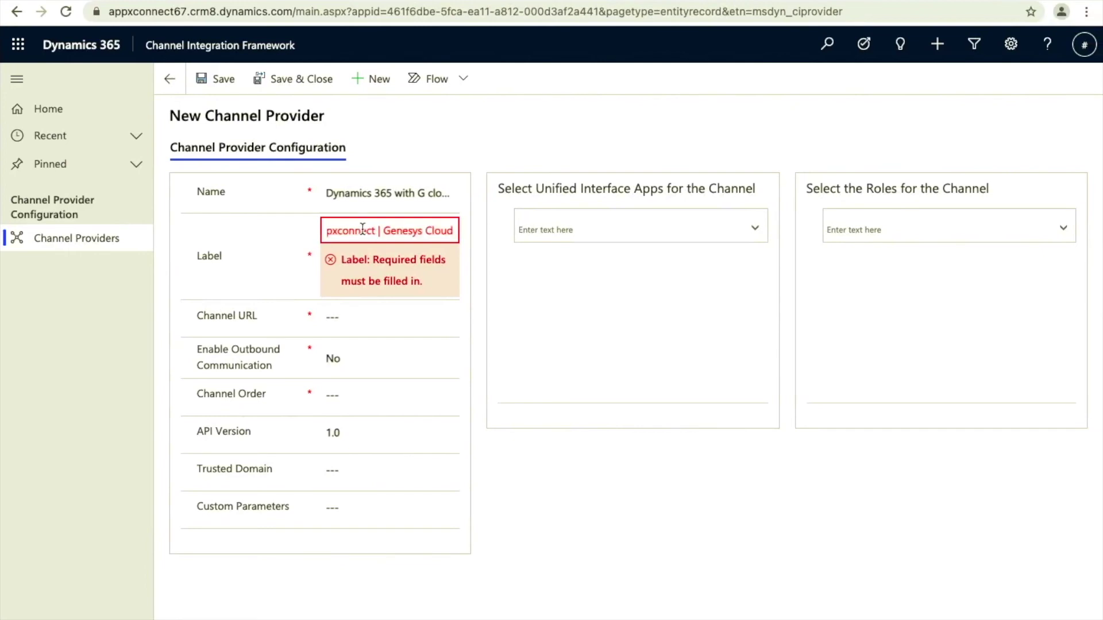
Paste the channel URL, set Enable Outbound Communication to Yes and channel order to 1.
click(360, 316)
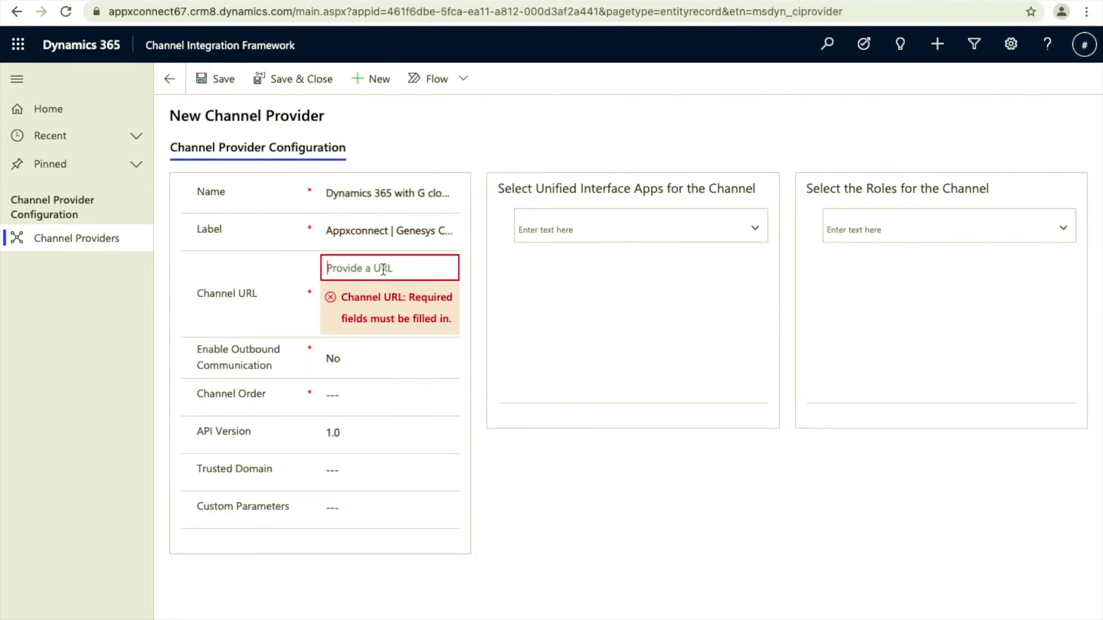
key(ctrl+v)
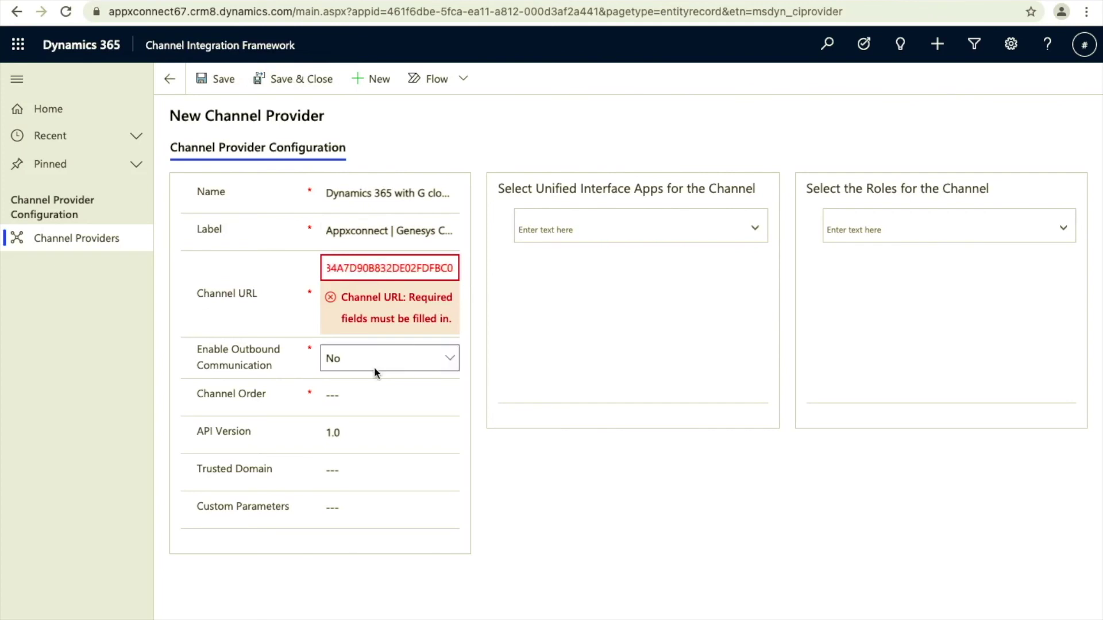
click(377, 361)
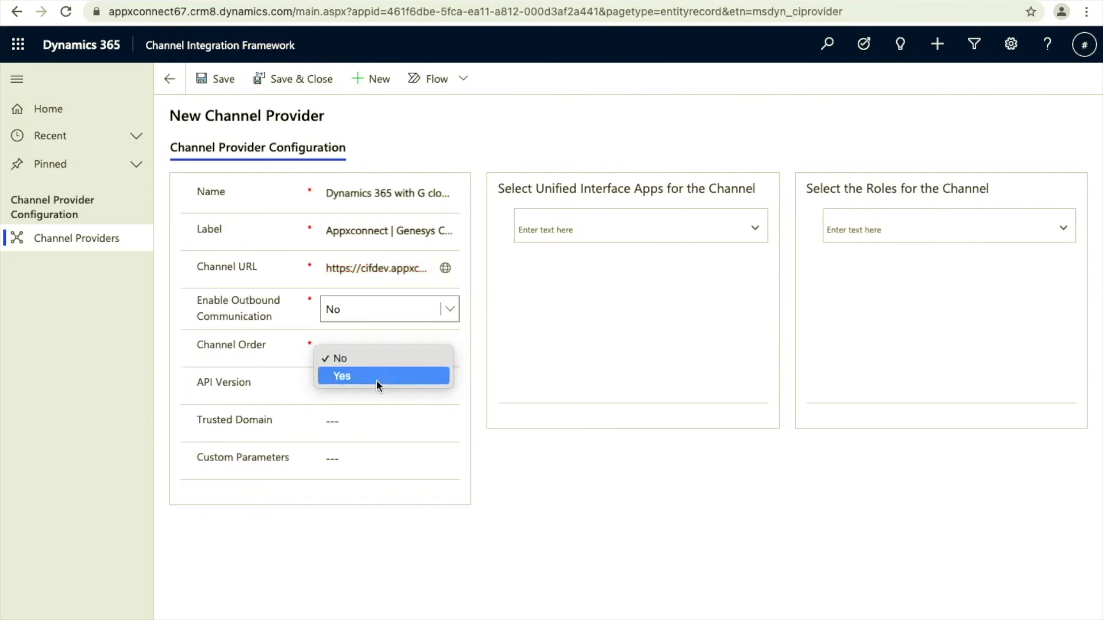
click(376, 378)
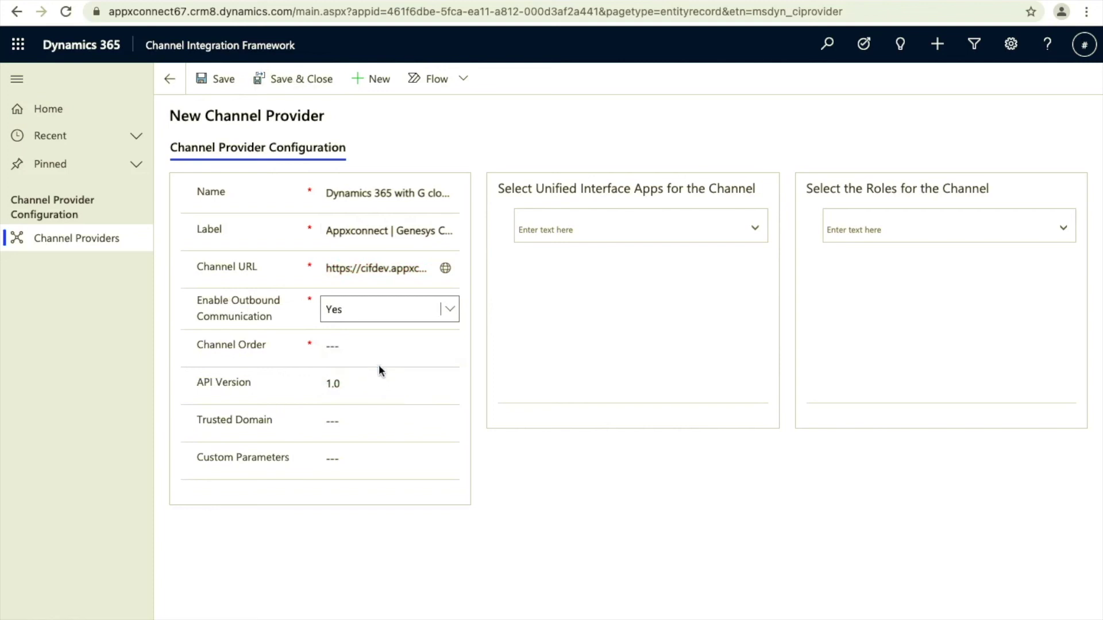
click(379, 352)
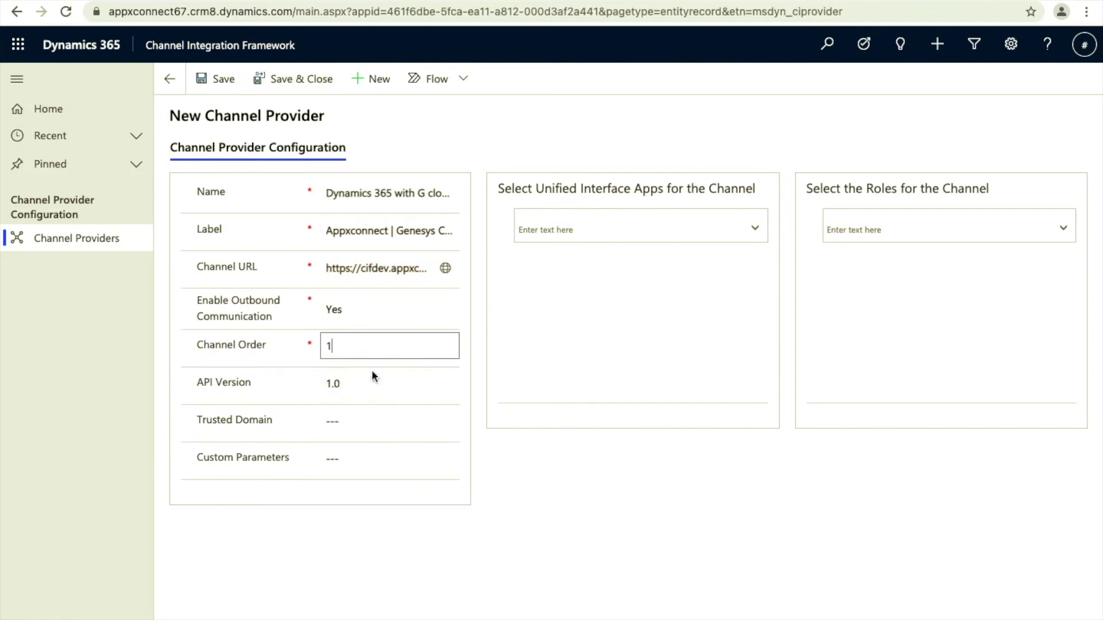
click(628, 224)
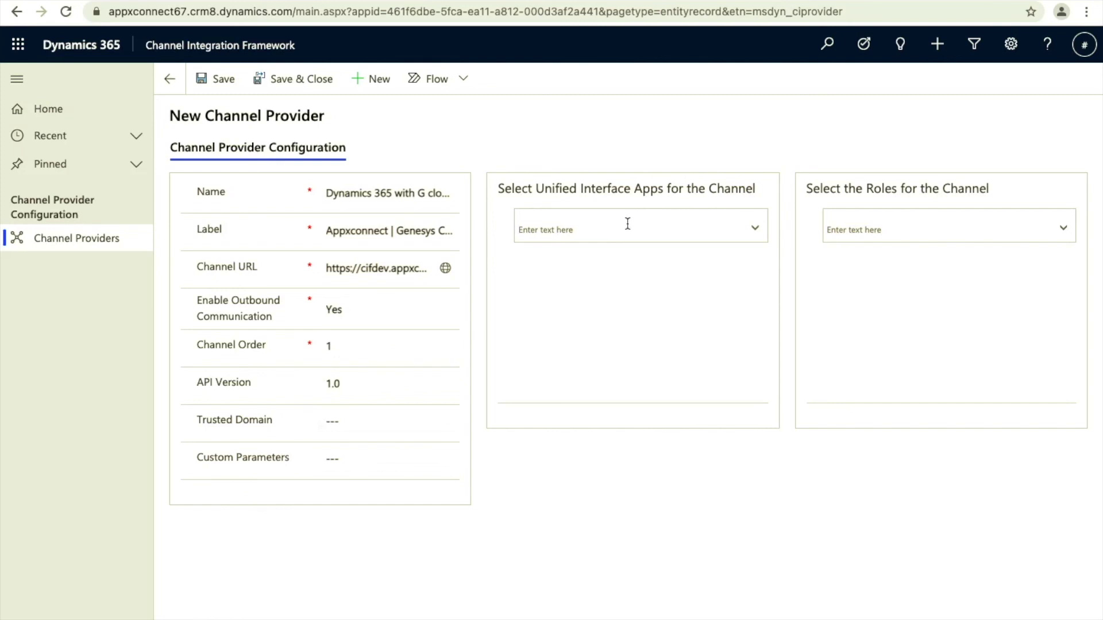
Assign the provider to Sales Hub for Sales Manager and Sales Team Member roles, then save and close.
text(sales)
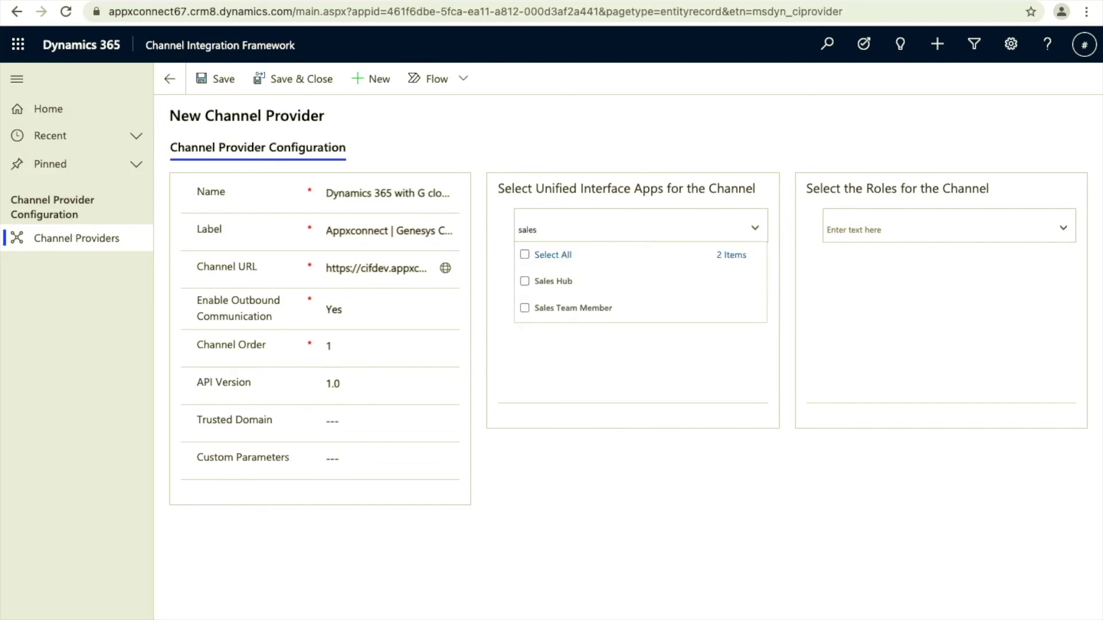
click(525, 282)
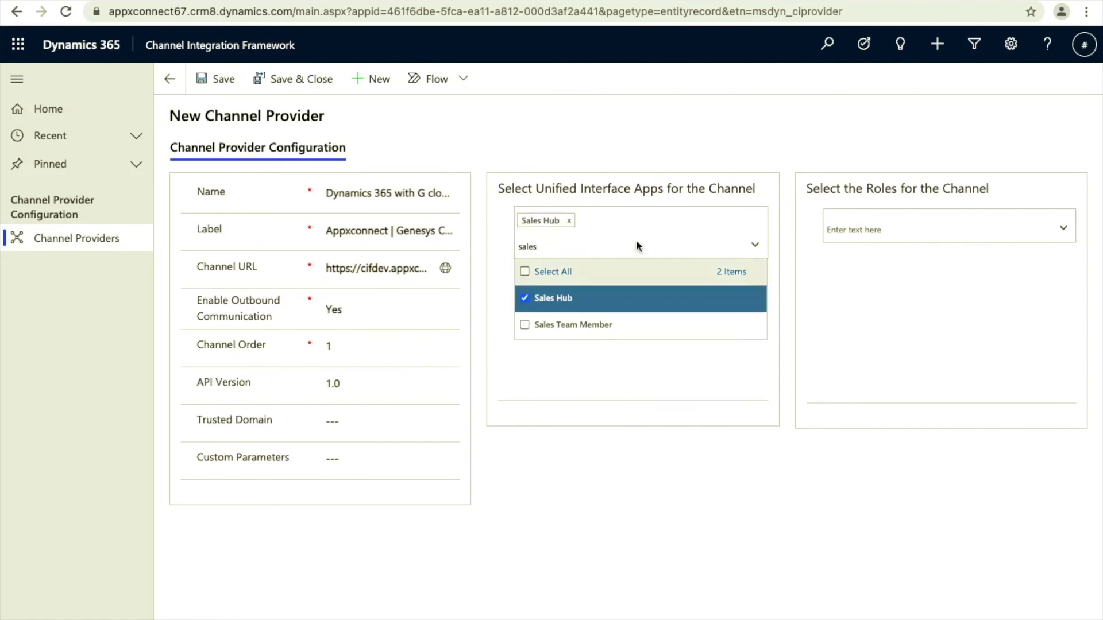
click(844, 220)
text(sales)
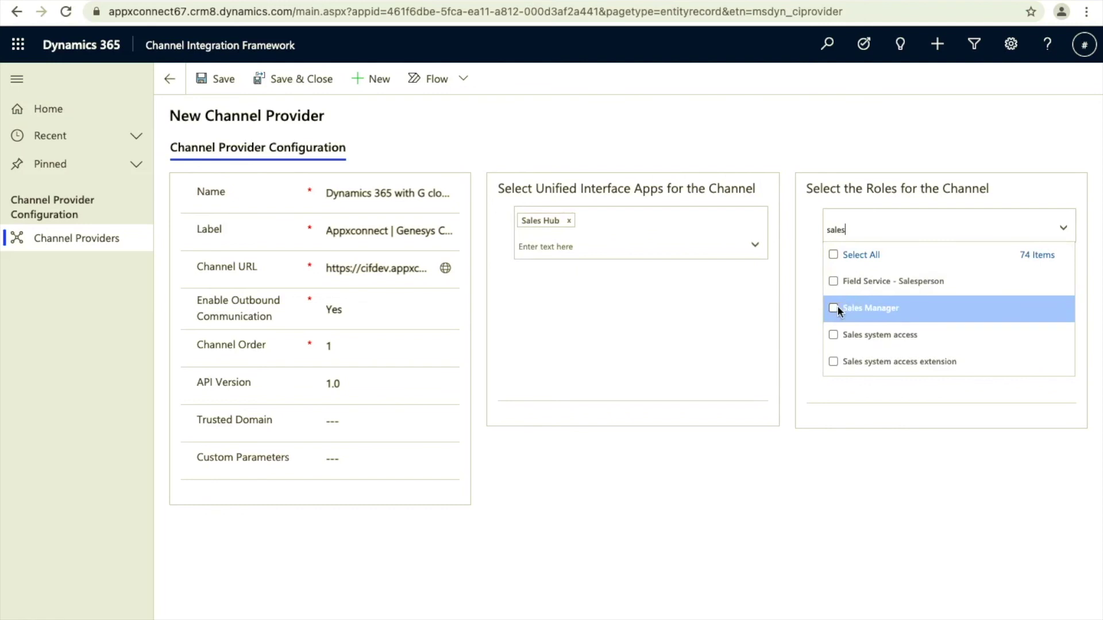
click(834, 309)
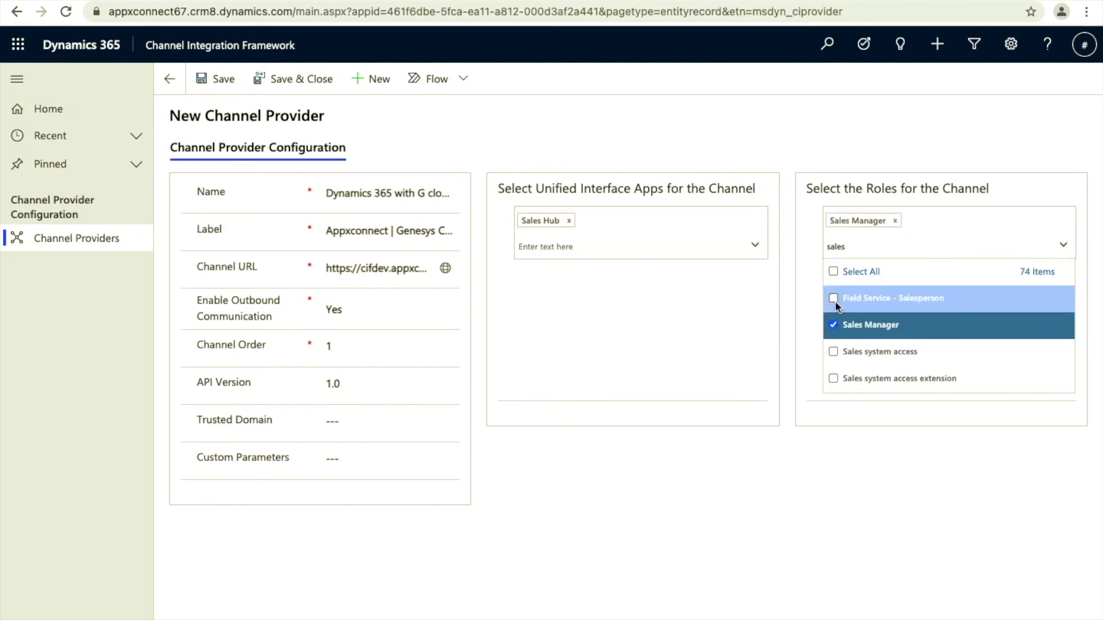
scroll(835, 326, down, 2)
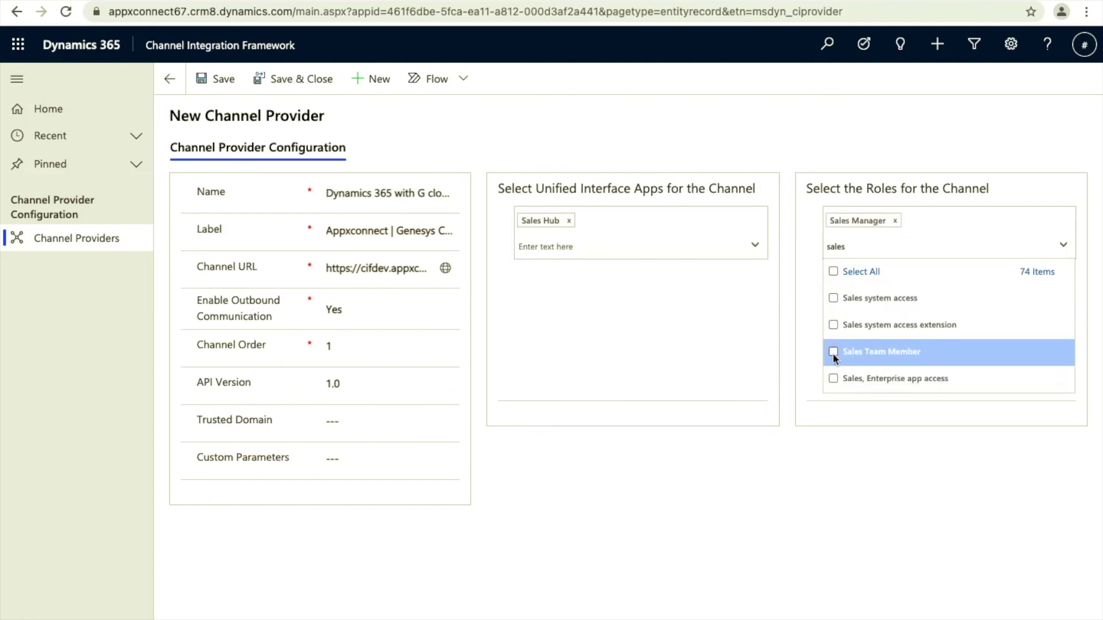
click(833, 351)
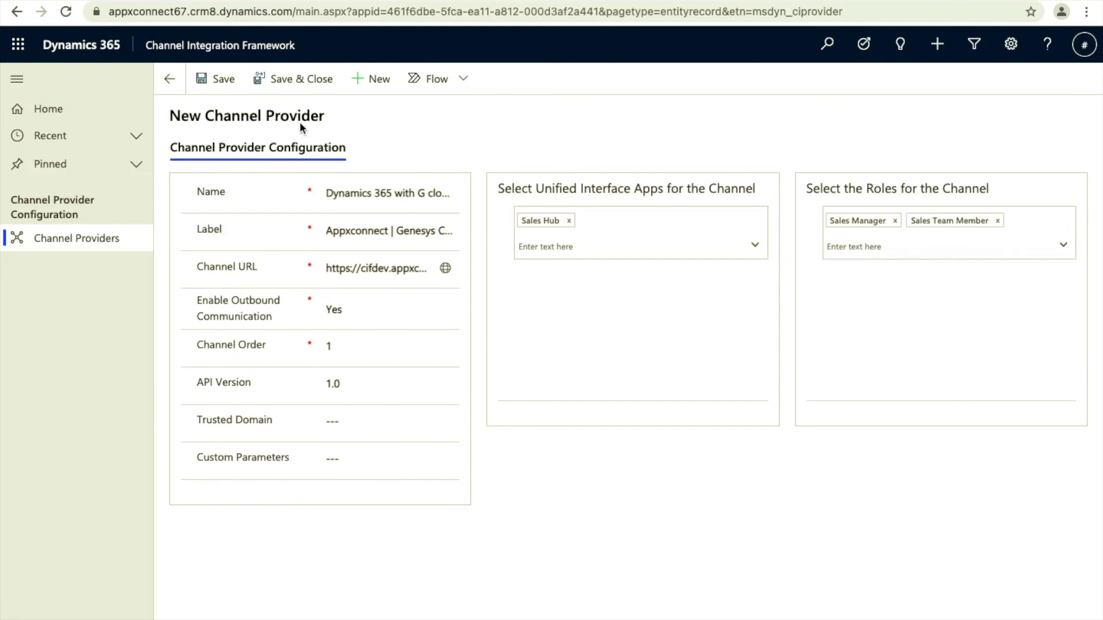
click(290, 82)
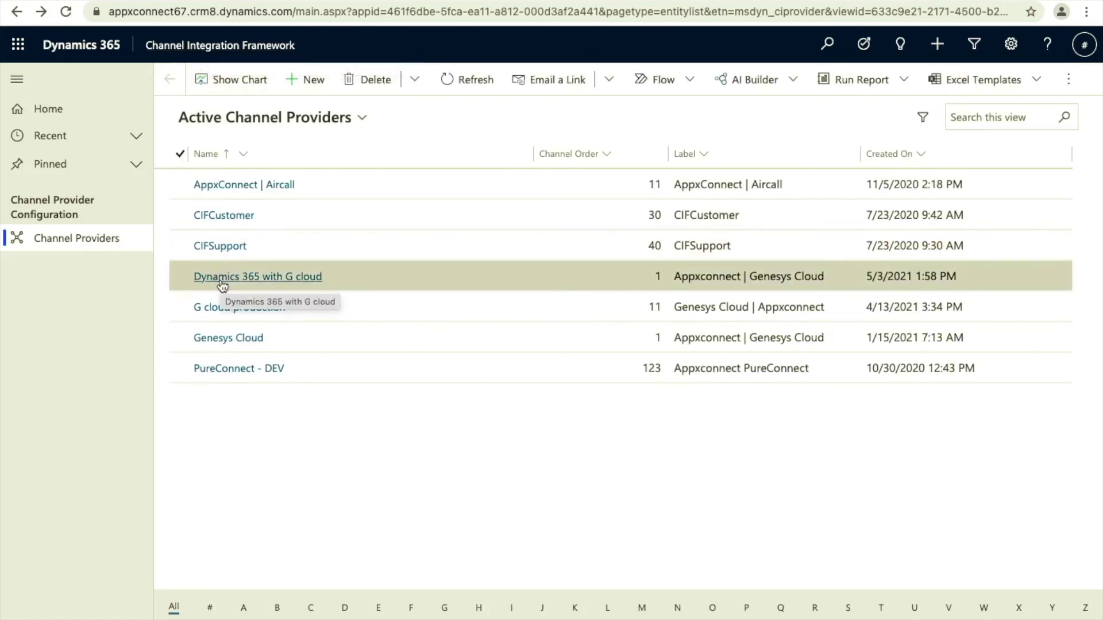
Switch to the Sales Hub app and sign in to the Appxconnect panel via Genesys Cloud SSO.
click(215, 45)
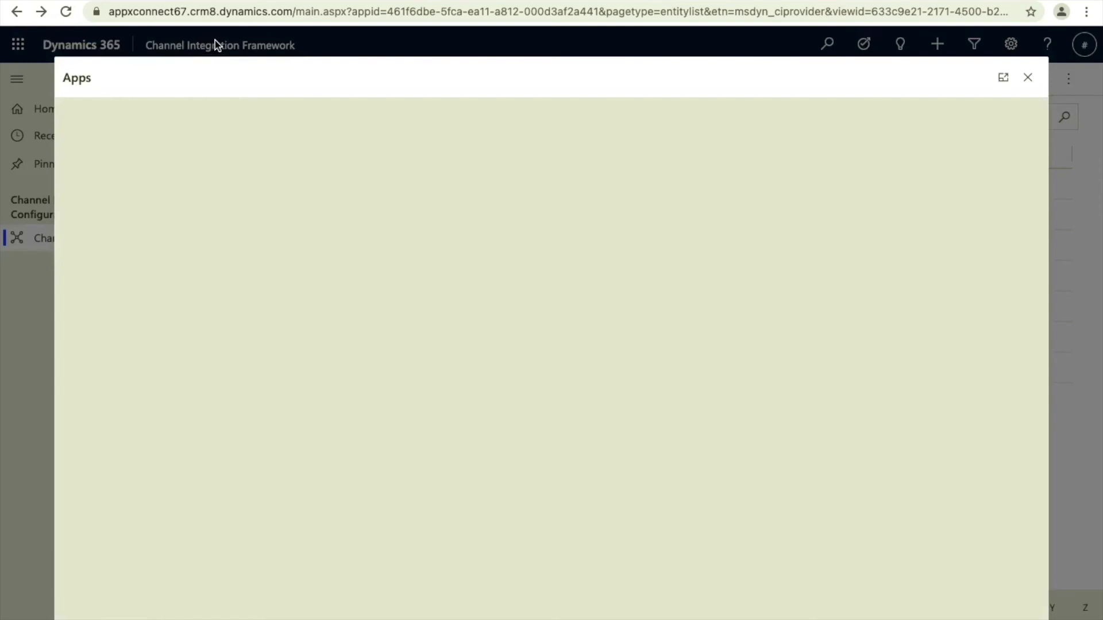
scroll(345, 373, down, 4)
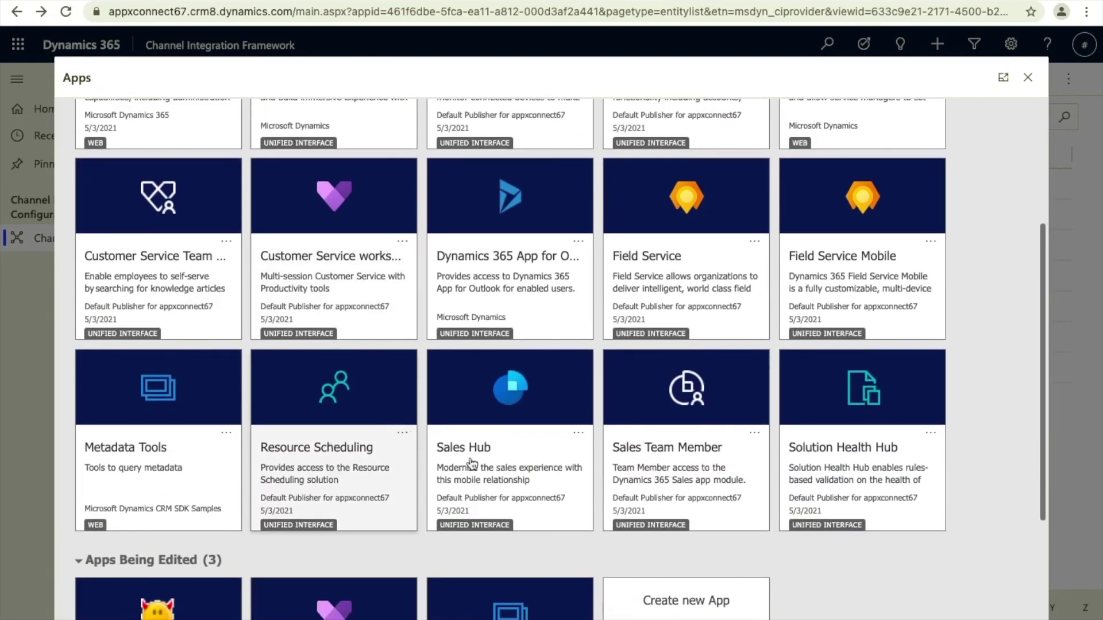
click(486, 469)
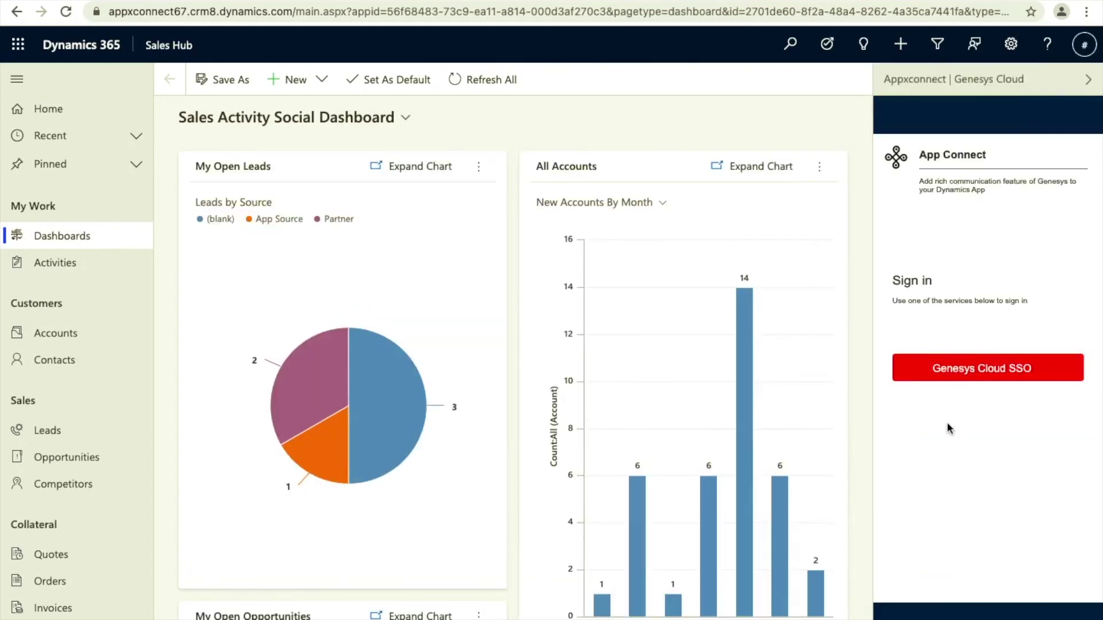
click(951, 372)
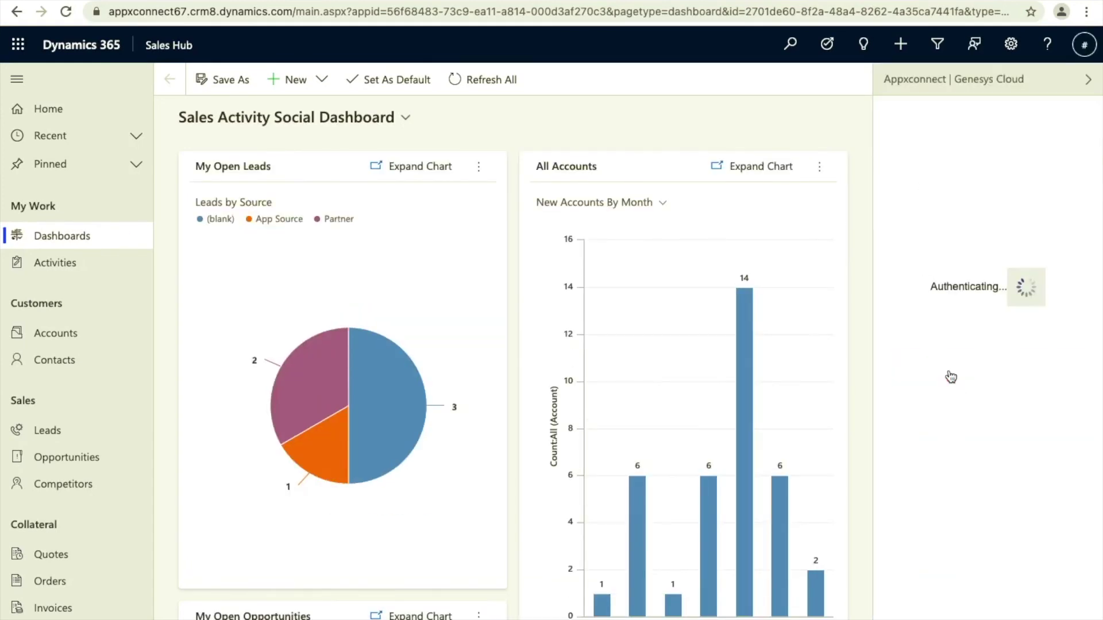